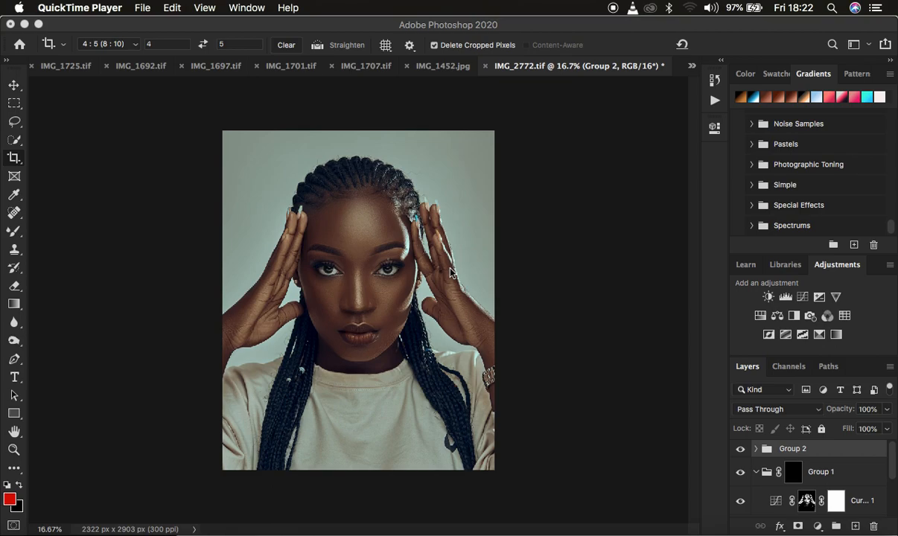
# Step: Compare the portrait with and without Group 2 visible, and delete Group 2 from the layer stack
pyautogui.click(14, 121)
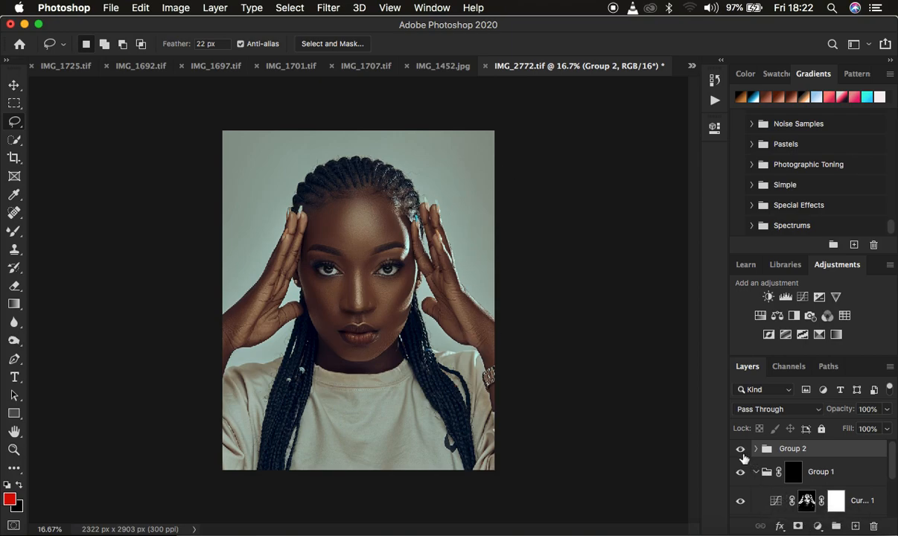
pyautogui.click(740, 450)
pyautogui.click(739, 450)
pyautogui.click(739, 450)
pyautogui.click(739, 450)
pyautogui.press('Delete')
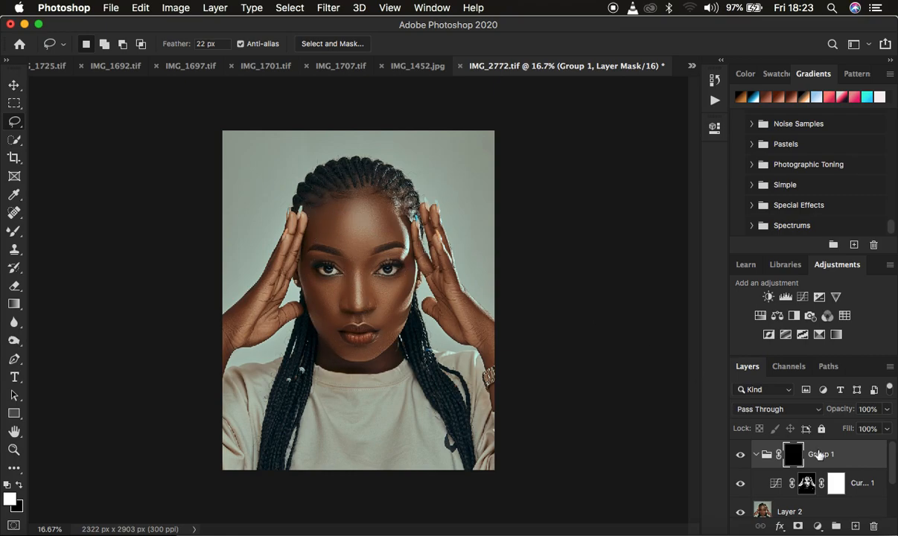
pyautogui.scroll(-4, 834, 470)
pyautogui.scroll(4, 833, 470)
pyautogui.scroll(-2, 838, 488)
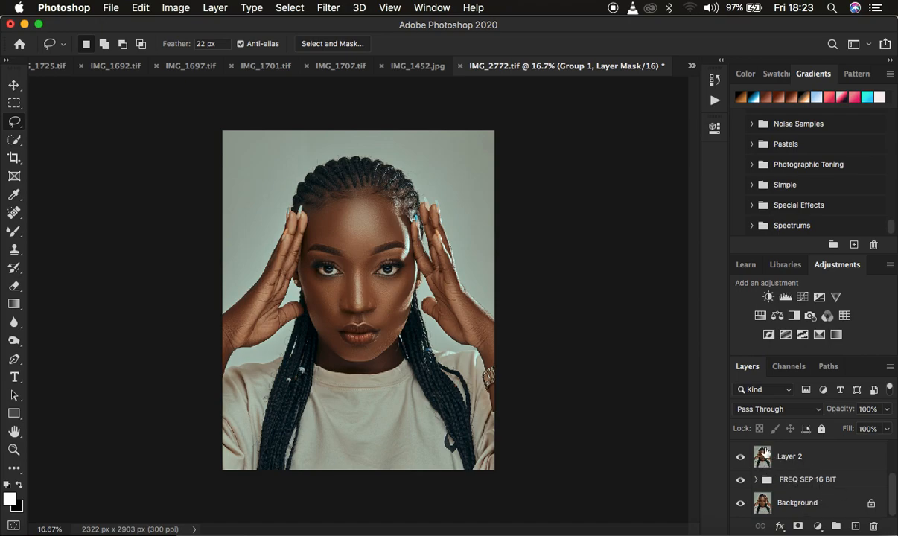
pyautogui.scroll(2, 823, 467)
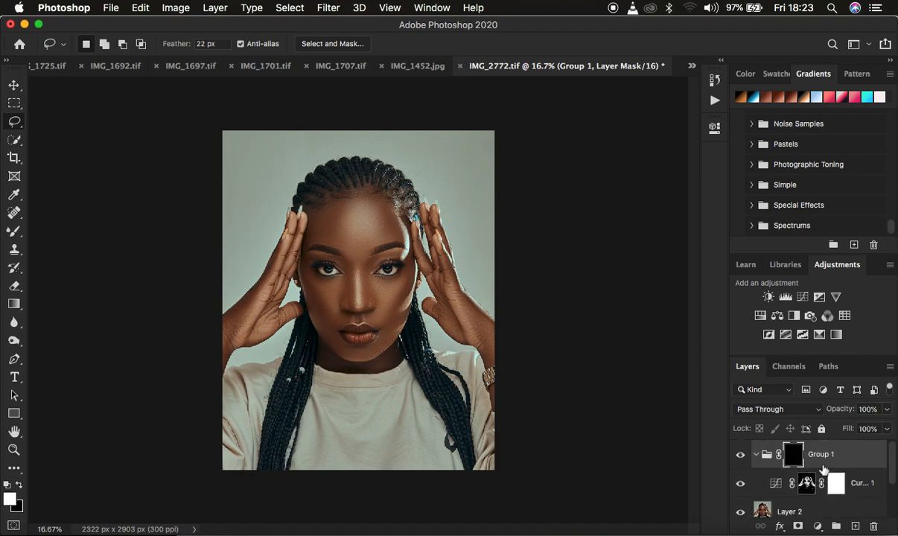
pyautogui.scroll(-2, 822, 469)
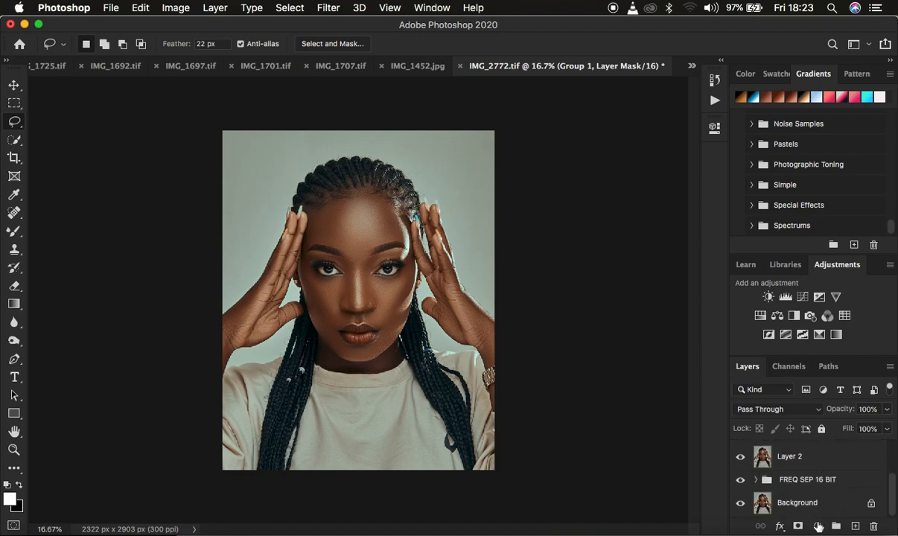
# Step: Rename Layer 3 at the top of the layer stack to "color grading"
pyautogui.scroll(2, 819, 475)
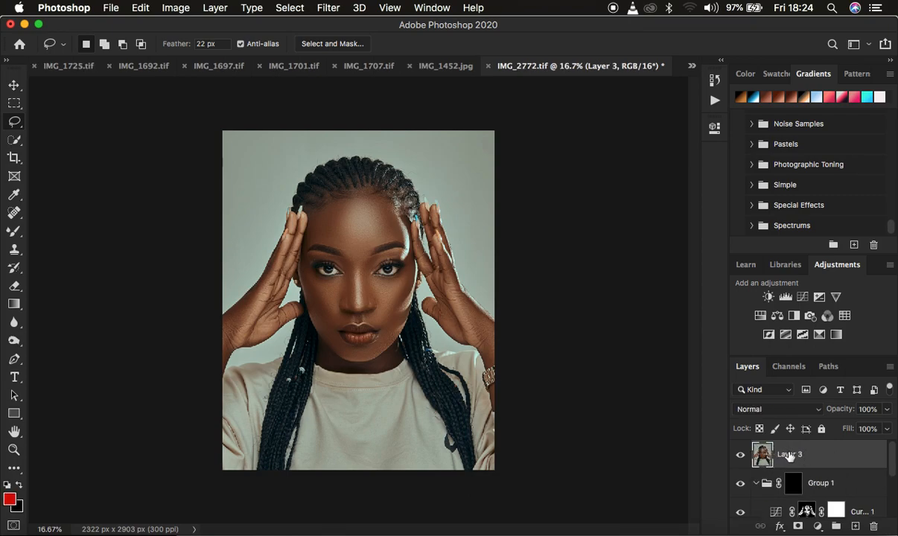
pyautogui.doubleClick(789, 454)
pyautogui.write('d')
pyautogui.write('olor gradin')
pyautogui.write('g')
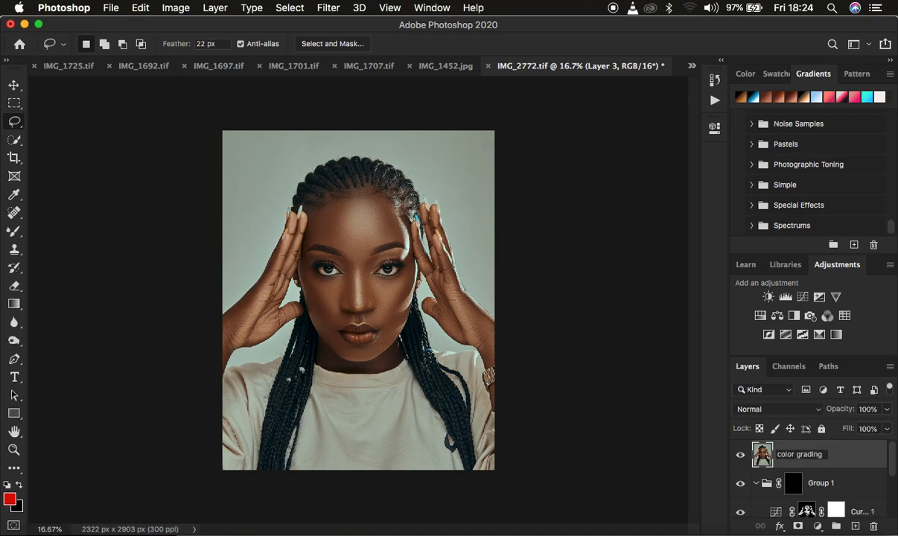
pyautogui.press('Return')
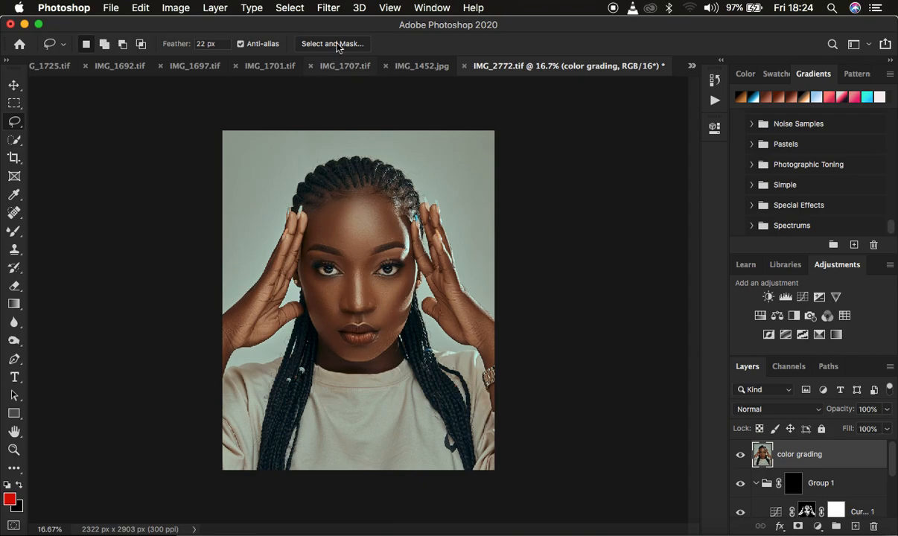
# Step: Start the Camera Raw Filter on the color grading layer and set the Oranges luminance to -27 in the Color Mixer
pyautogui.click(328, 8)
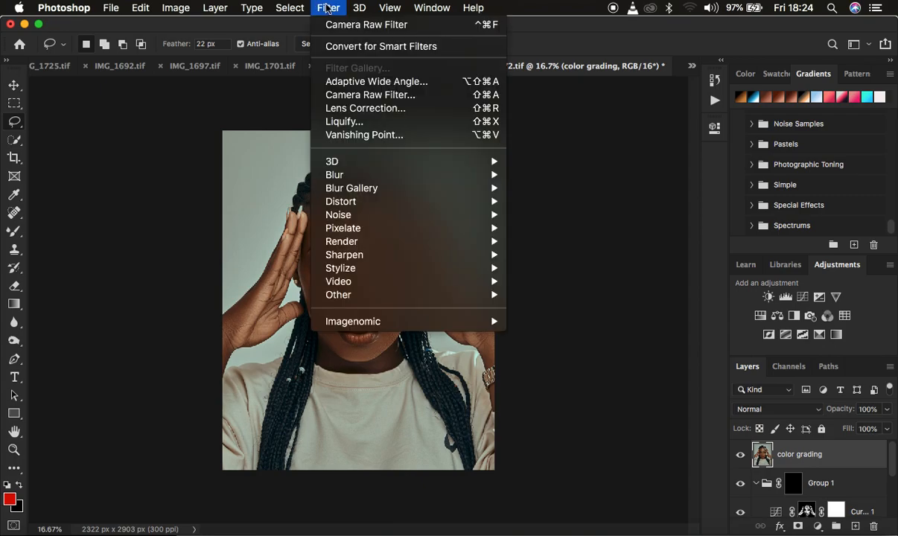
pyautogui.click(353, 95)
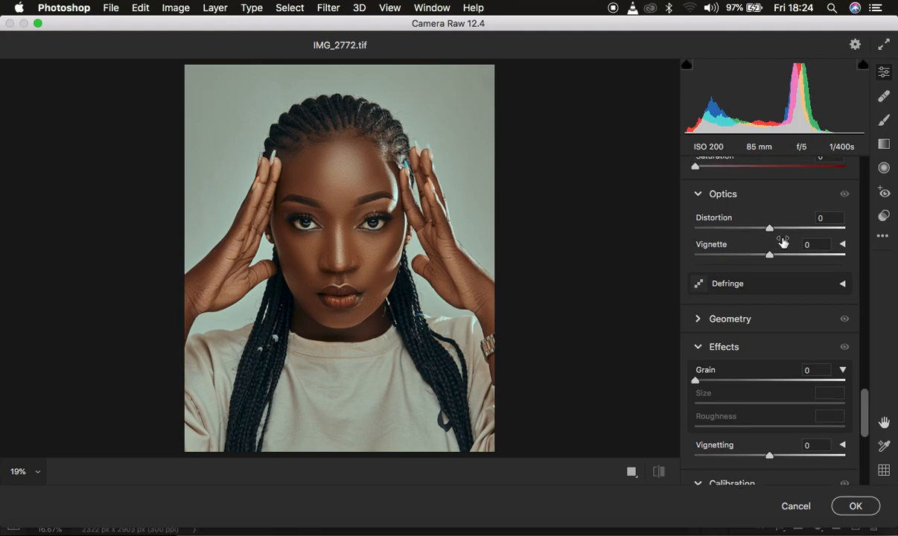
pyautogui.scroll(15, 782, 242)
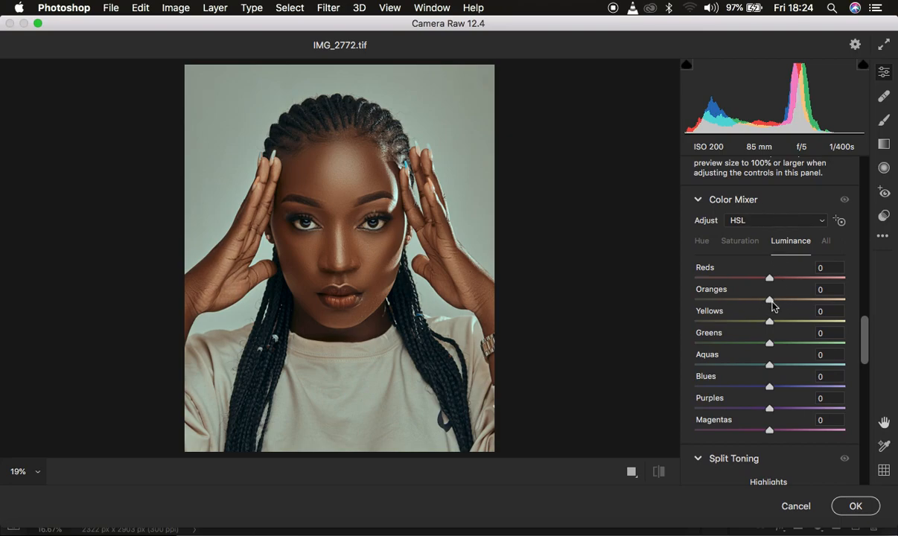
pyautogui.moveTo(768, 300); pyautogui.dragTo(749, 304)
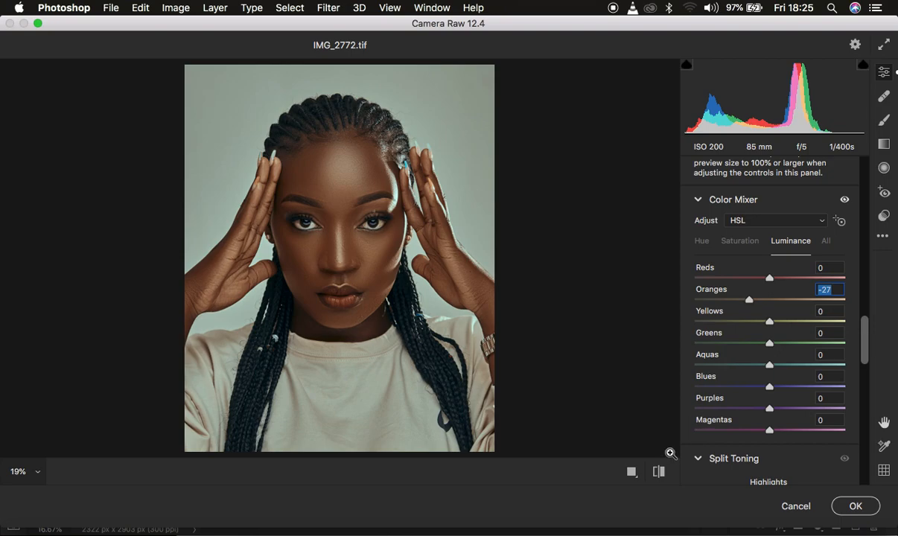
# Step: Compare the before and after views of the portrait, and lower the Oranges luminance slightly below -27
pyautogui.click(659, 472)
pyautogui.click(659, 472)
pyautogui.click(659, 471)
pyautogui.click(659, 472)
pyautogui.click(749, 302)
pyautogui.moveTo(749, 302); pyautogui.dragTo(745, 301)
# Step: Set the Contrast to +10 in the Basic adjustments of the Camera Raw Filter
pyautogui.scroll(10, 801, 297)
pyautogui.scroll(10, 801, 297)
pyautogui.moveTo(774, 362); pyautogui.dragTo(781, 362)
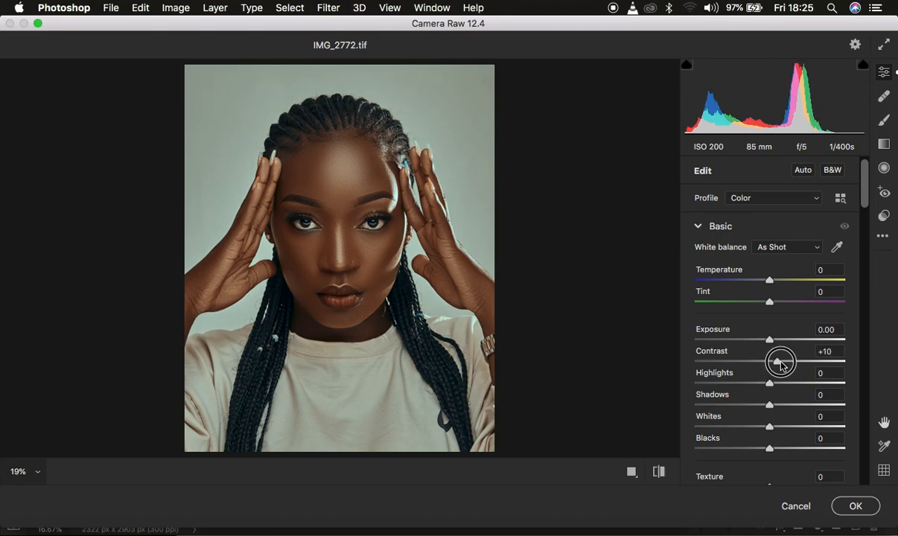
pyautogui.moveTo(781, 363); pyautogui.dragTo(781, 363)
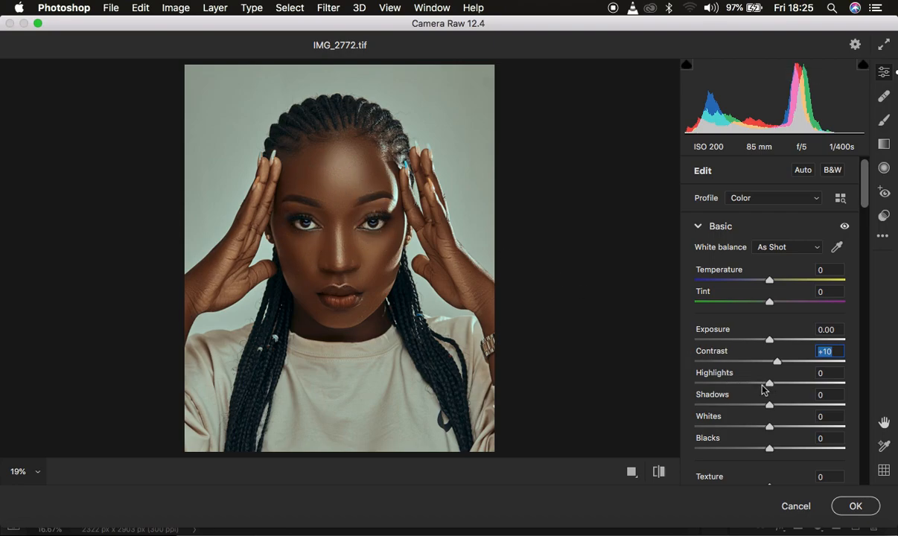
# Step: Set Highlights to -30 and Whites to -16, and apply the Camera Raw adjustments after a before/after comparison
pyautogui.moveTo(758, 383); pyautogui.dragTo(748, 382)
pyautogui.click(757, 428)
pyautogui.click(658, 472)
pyautogui.click(657, 472)
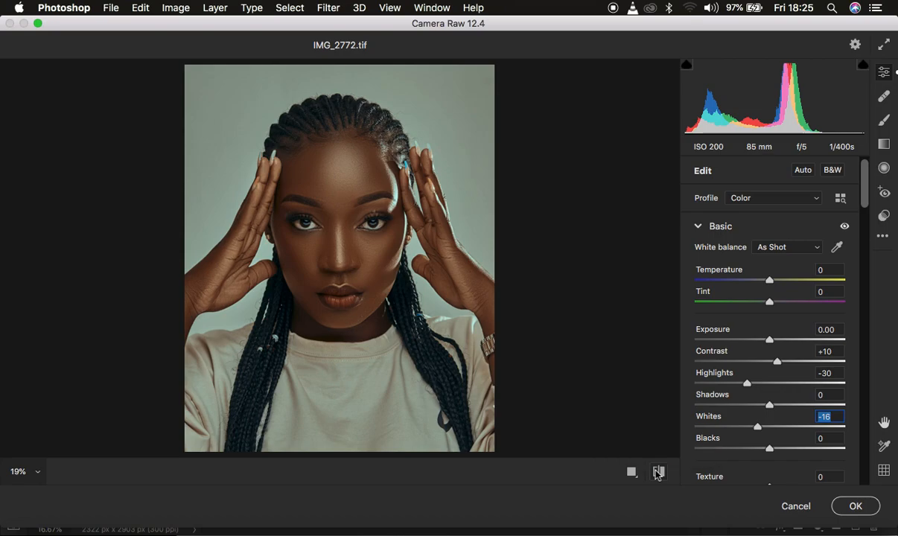
pyautogui.click(850, 504)
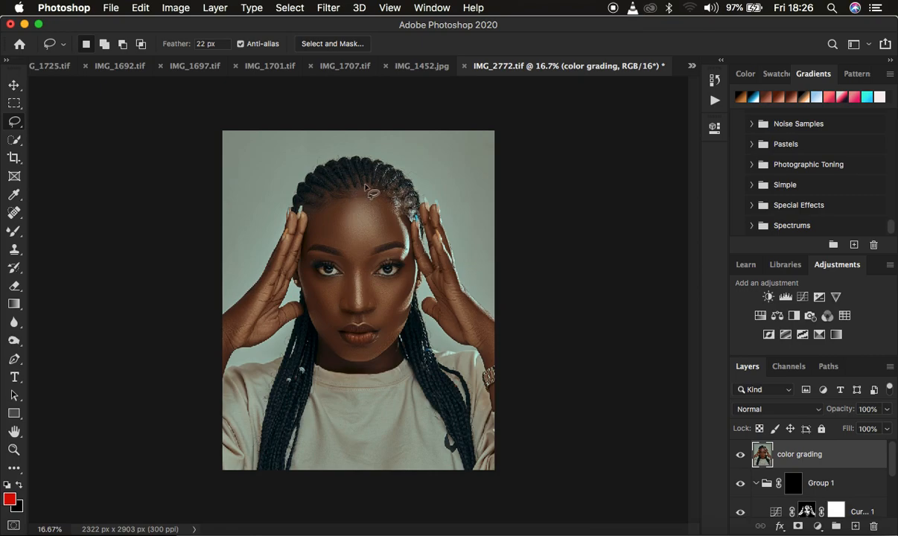
# Step: Add a Hue/Saturation adjustment layer above the color grading layer and set the Lightness of the Reds to -30
pyautogui.click(817, 526)
pyautogui.click(819, 371)
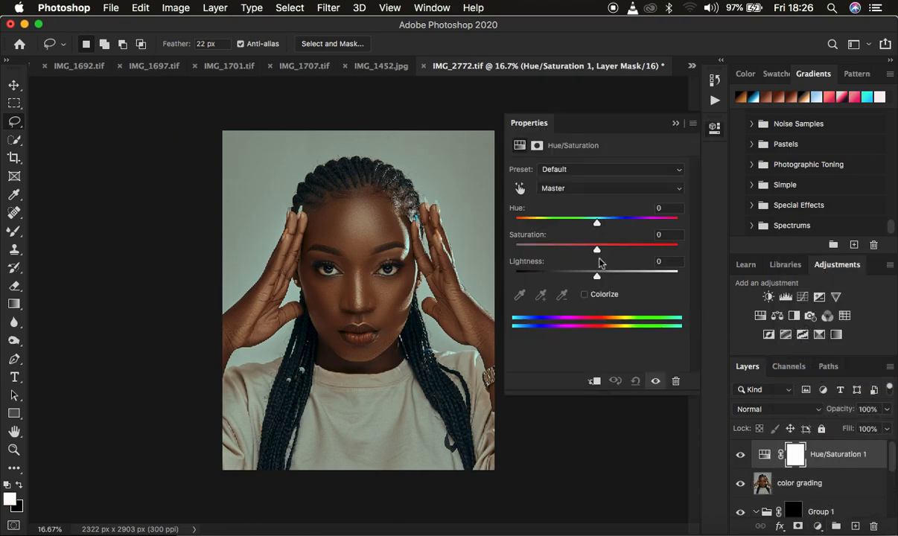
pyautogui.click(573, 187)
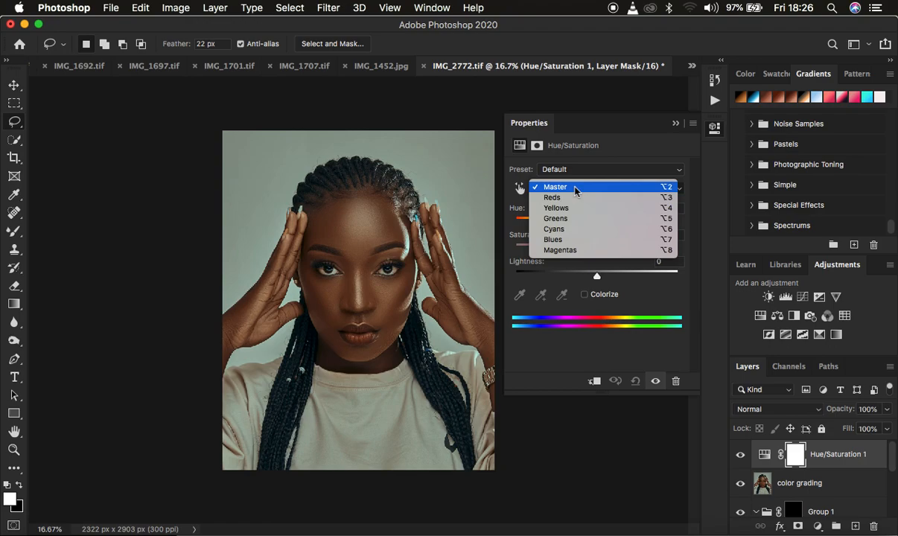
pyautogui.click(573, 198)
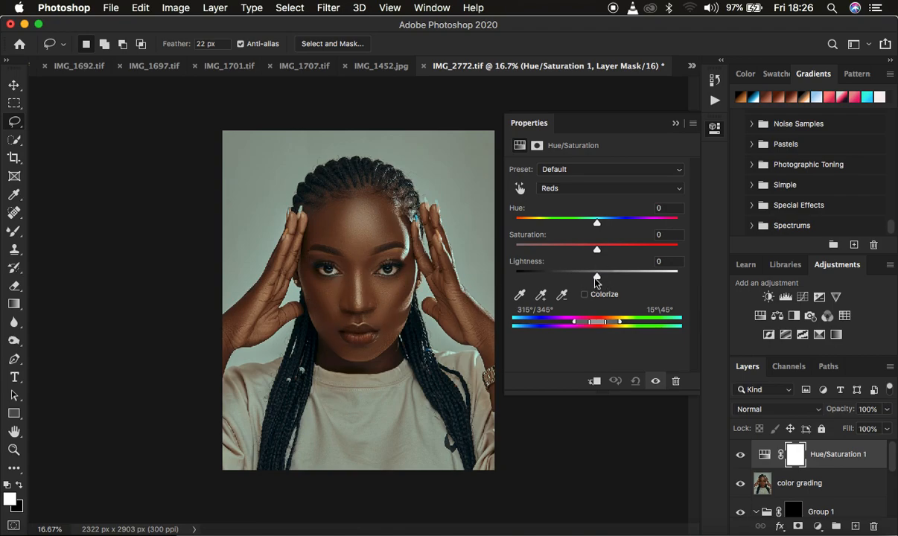
pyautogui.click(586, 190)
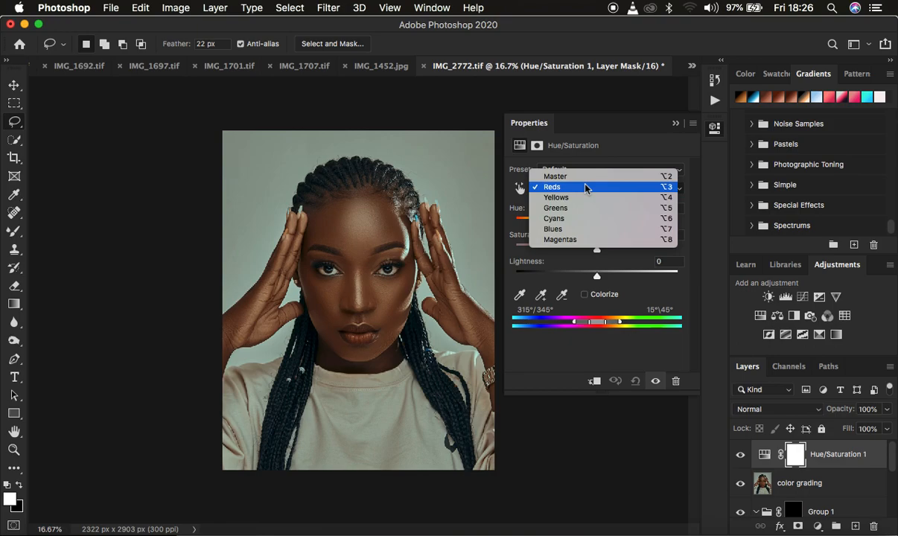
pyautogui.click(577, 188)
pyautogui.moveTo(597, 276); pyautogui.dragTo(572, 277)
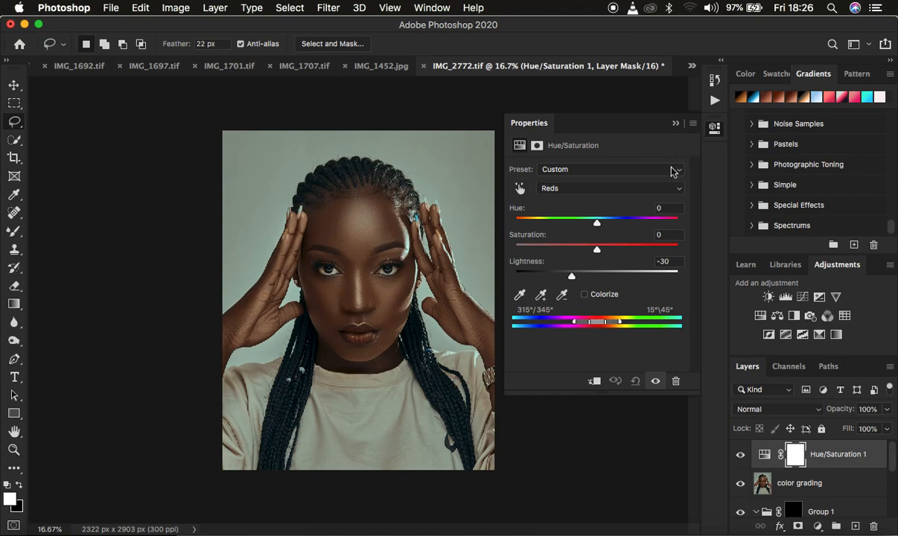
pyautogui.click(676, 126)
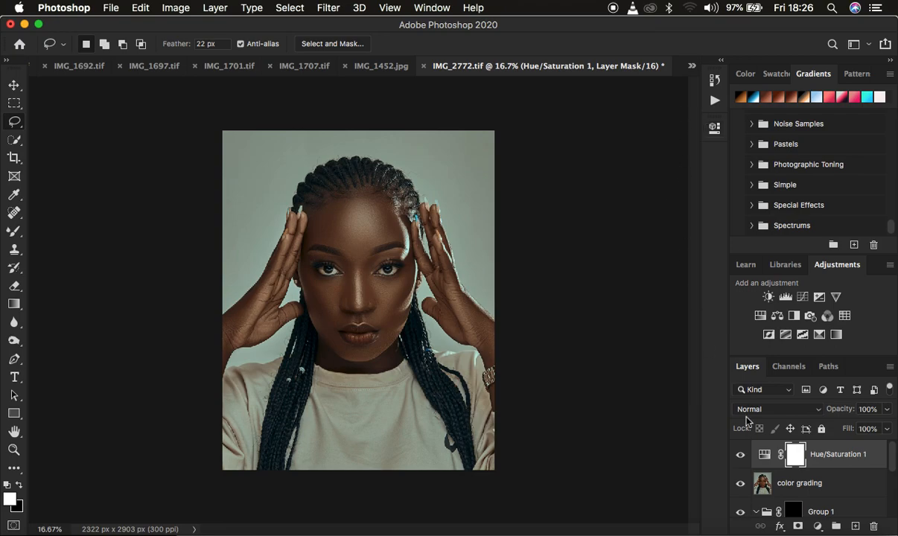
# Step: Add a Selective Color adjustment layer on top and slightly reduce the Yellow component of the Reds
pyautogui.click(819, 526)
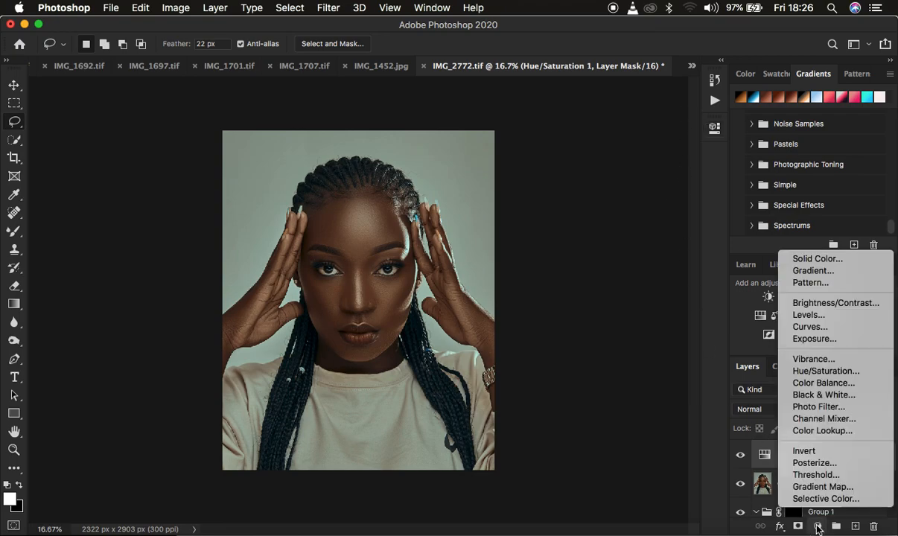
pyautogui.click(816, 499)
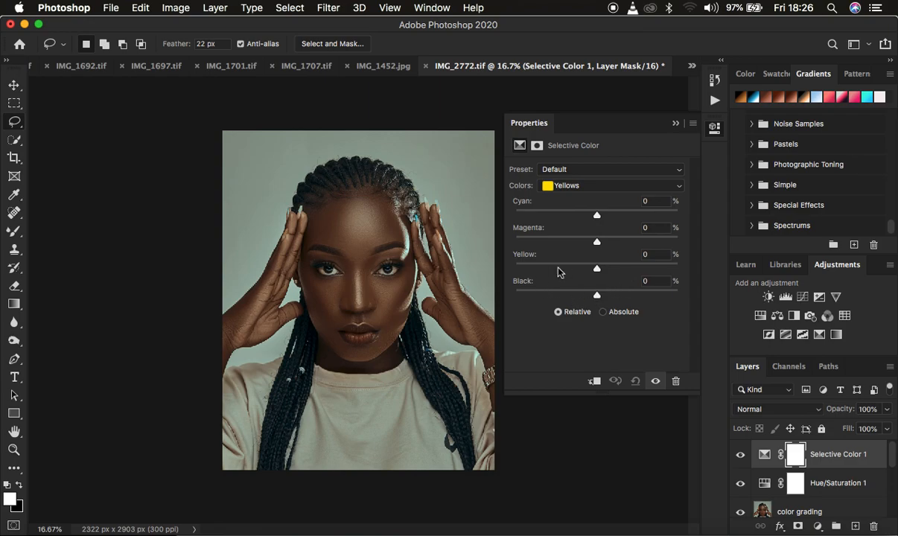
pyautogui.click(568, 186)
pyautogui.click(574, 179)
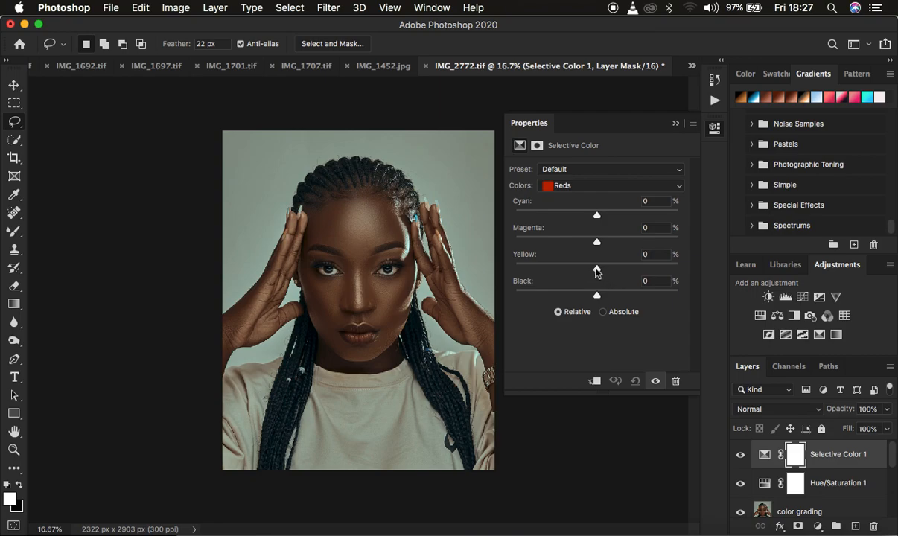
pyautogui.moveTo(597, 269); pyautogui.dragTo(587, 270)
# Step: Reduce the Yellow component of the Yellows in the Selective Color adjustment
pyautogui.click(579, 186)
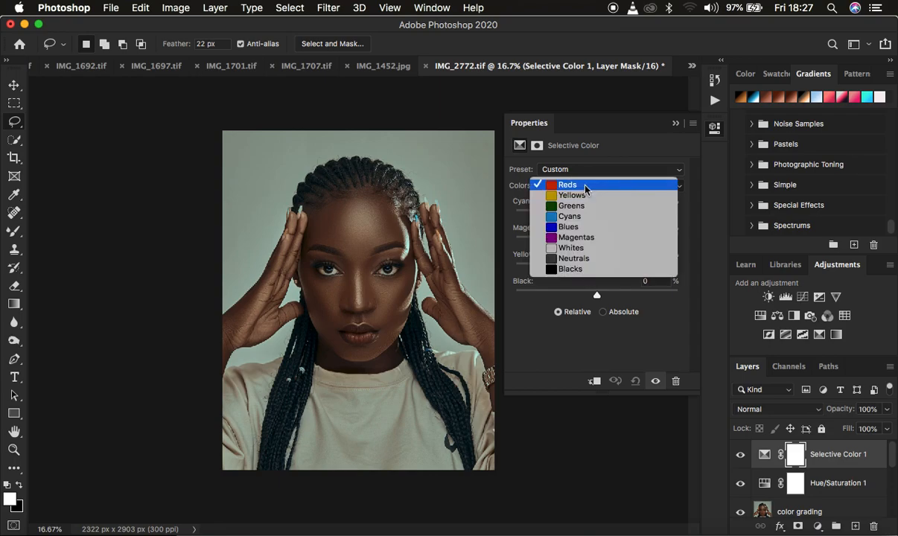
pyautogui.click(585, 198)
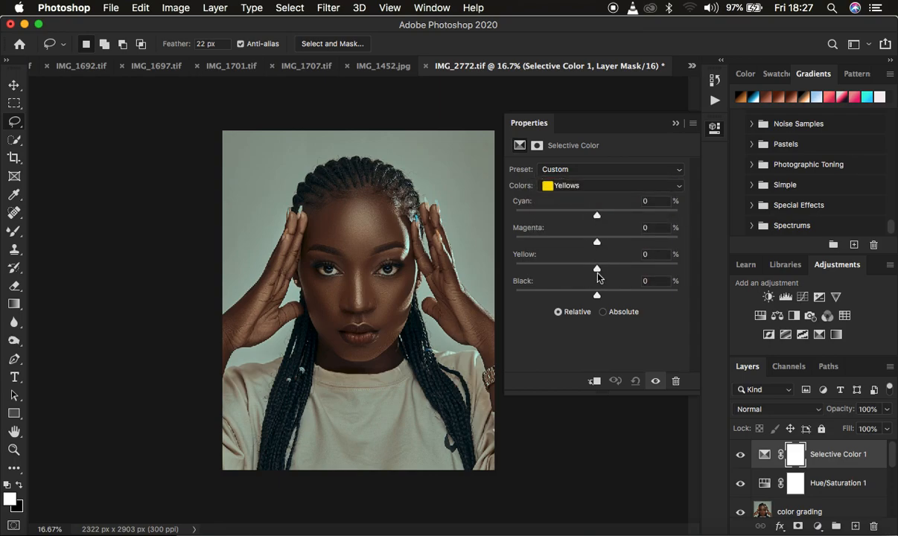
pyautogui.moveTo(596, 270); pyautogui.dragTo(585, 272)
# Step: For the Blacks in the Selective Color adjustment, set Black to +3% and Yellow to -4%
pyautogui.click(581, 185)
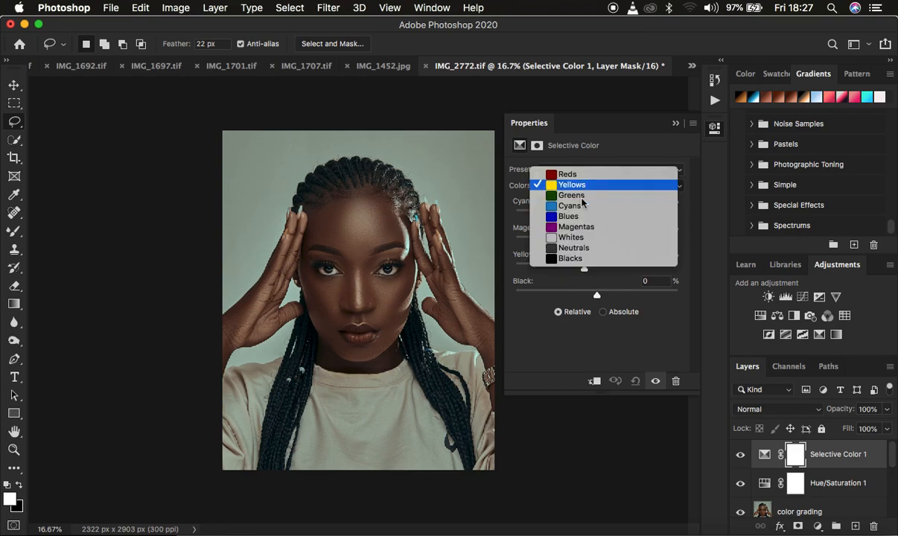
pyautogui.click(583, 258)
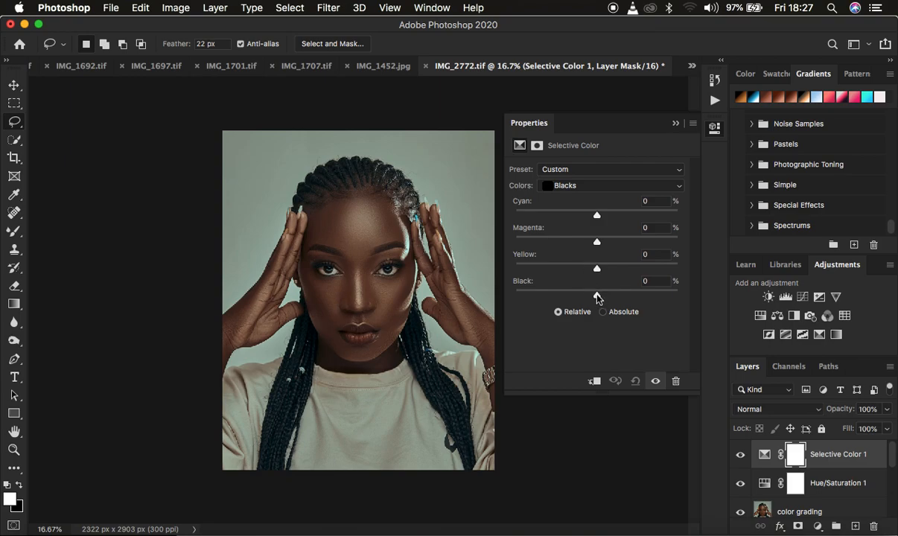
pyautogui.moveTo(598, 298); pyautogui.dragTo(600, 297)
pyautogui.moveTo(596, 269); pyautogui.dragTo(593, 268)
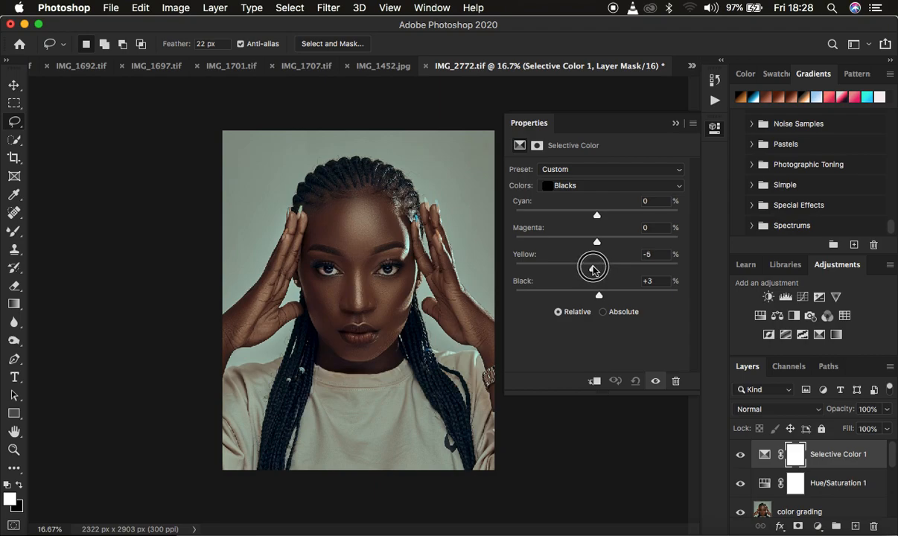
pyautogui.moveTo(593, 268); pyautogui.dragTo(595, 270)
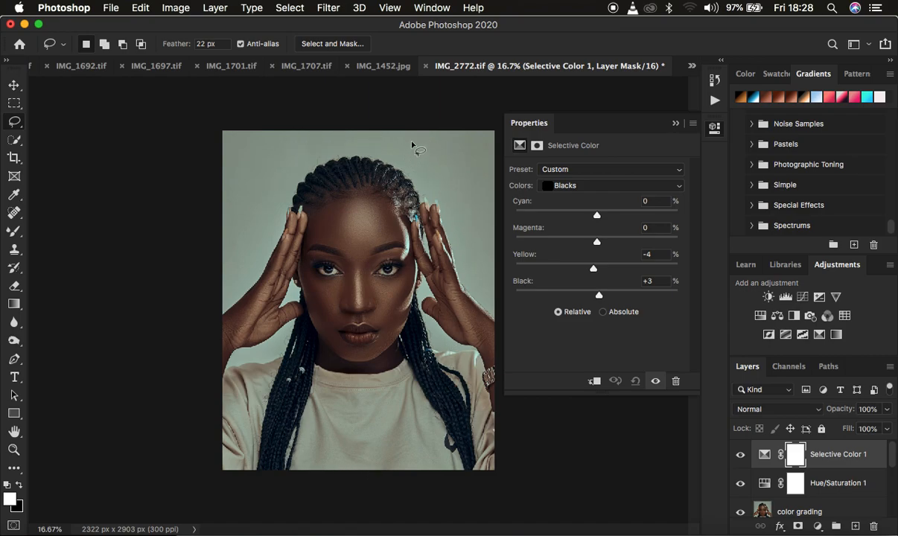
# Step: For the Whites in the Selective Color adjustment, set Yellow to -100% with the Relative method
pyautogui.click(562, 185)
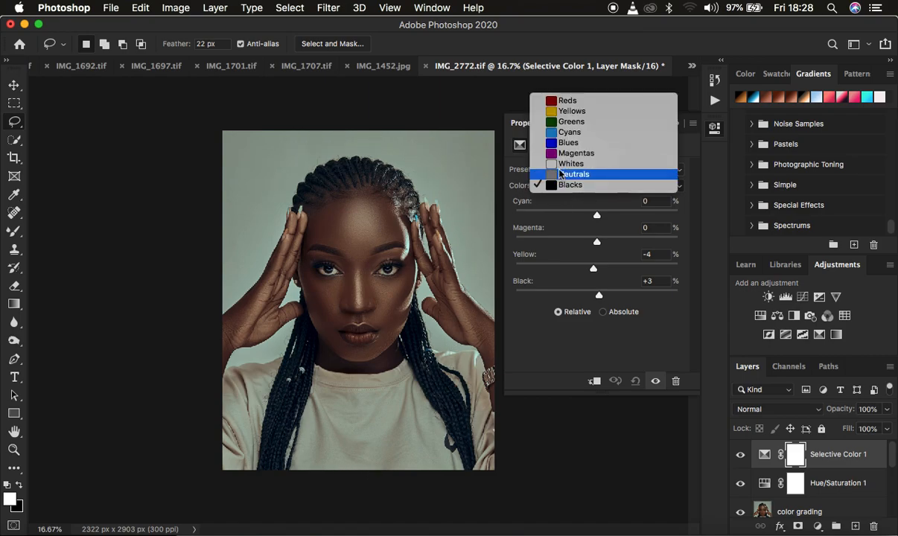
pyautogui.click(563, 164)
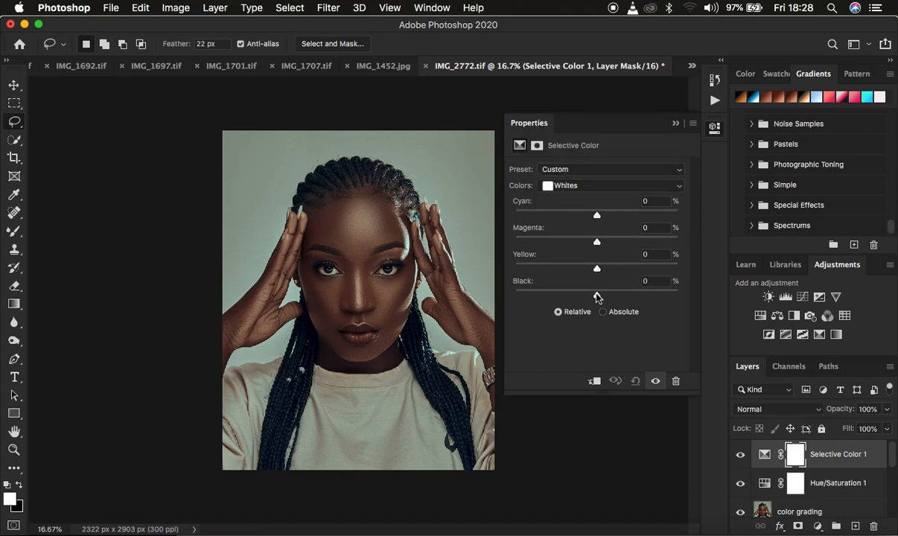
pyautogui.moveTo(596, 269); pyautogui.dragTo(689, 272)
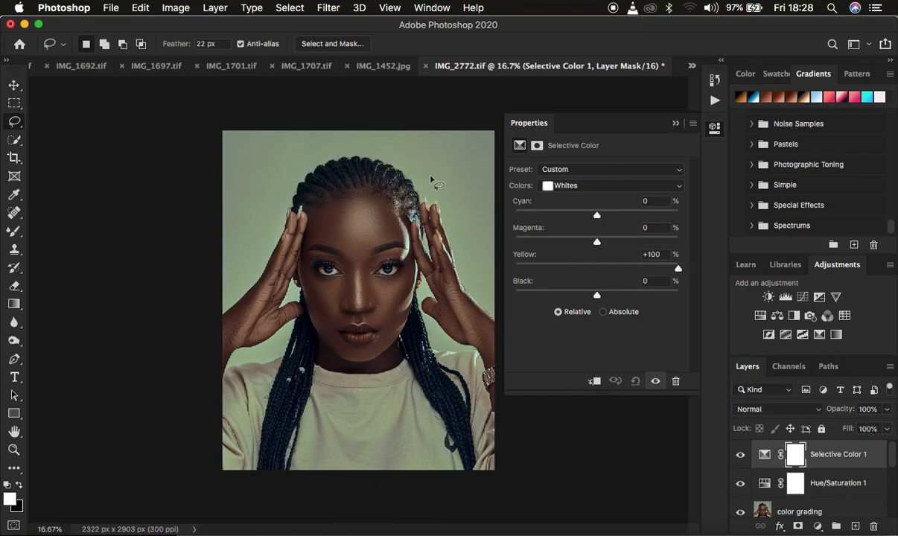
pyautogui.moveTo(676, 268); pyautogui.dragTo(504, 271)
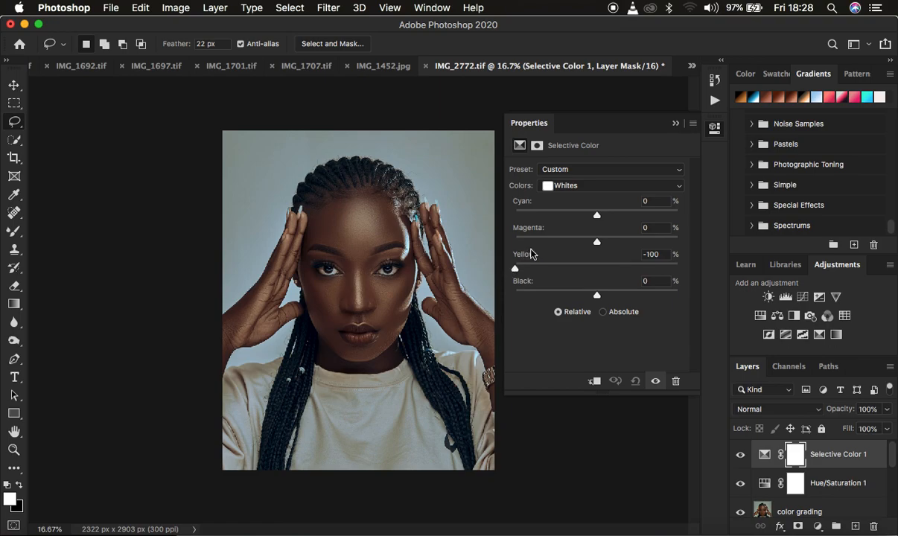
pyautogui.click(560, 313)
# Step: Toggle the visibility of the Selective Color 1 layer repeatedly to compare the portrait with and without the adjustment
pyautogui.click(741, 457)
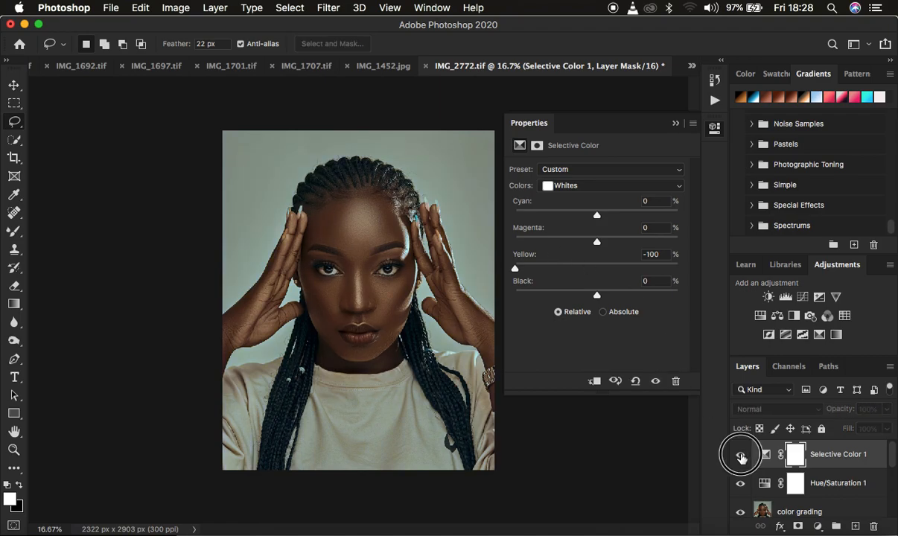
pyautogui.click(741, 457)
pyautogui.click(741, 457)
pyautogui.click(741, 458)
pyautogui.click(741, 457)
pyautogui.click(741, 457)
pyautogui.click(741, 457)
pyautogui.click(741, 457)
pyautogui.click(741, 457)
pyautogui.click(741, 457)
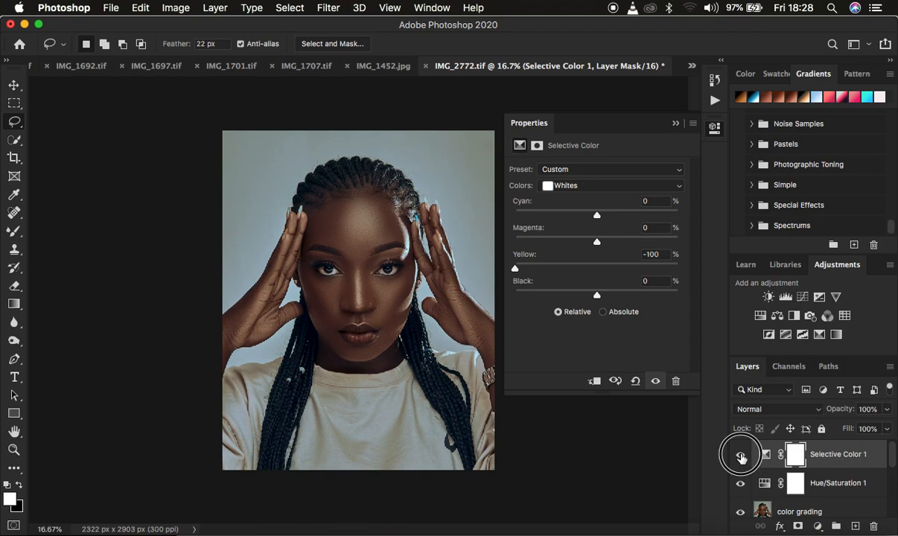
# Step: Add a Color Balance adjustment layer above Selective Color 1 and fine-tune the Magenta–Green balance of its Highlights
pyautogui.click(740, 457)
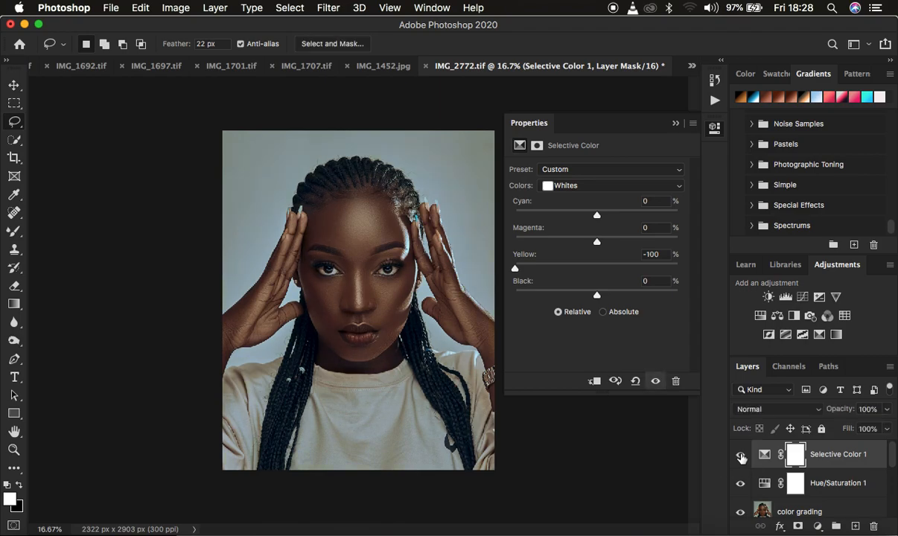
pyautogui.click(674, 125)
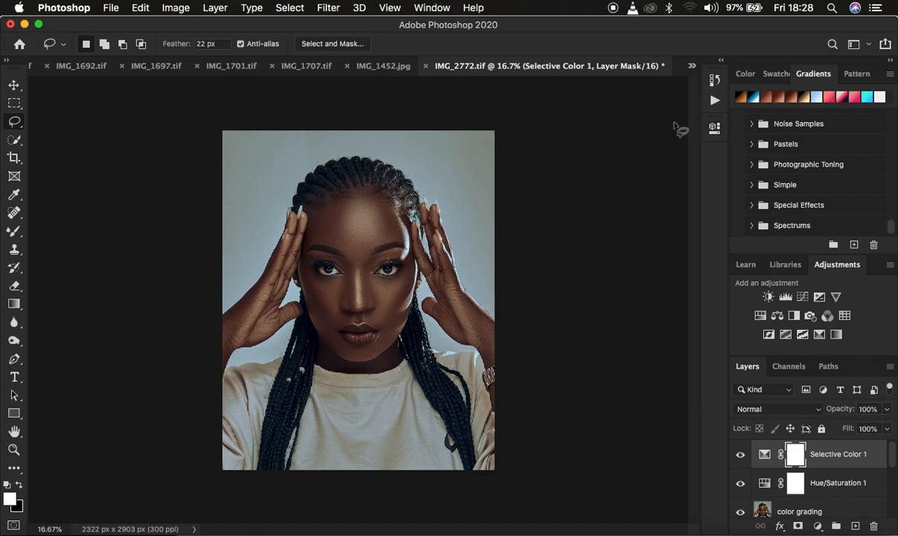
pyautogui.click(818, 526)
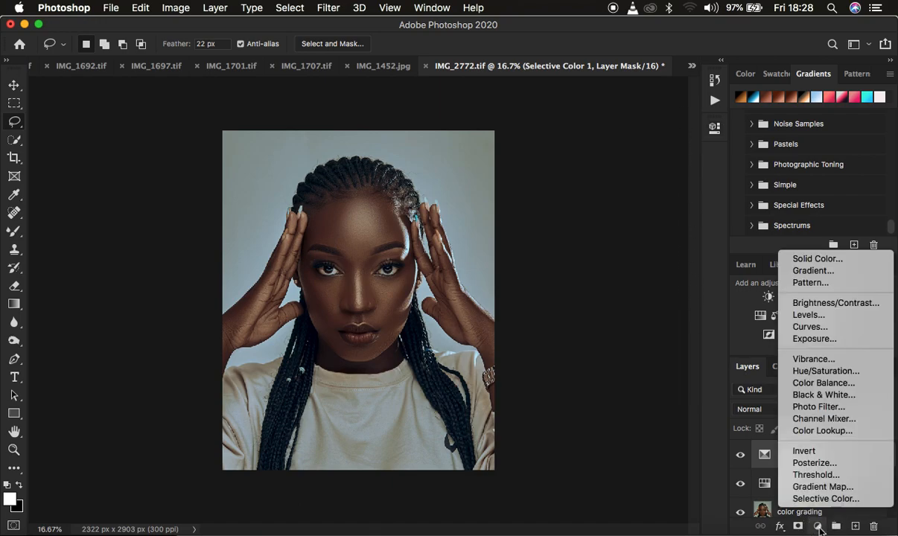
pyautogui.click(824, 382)
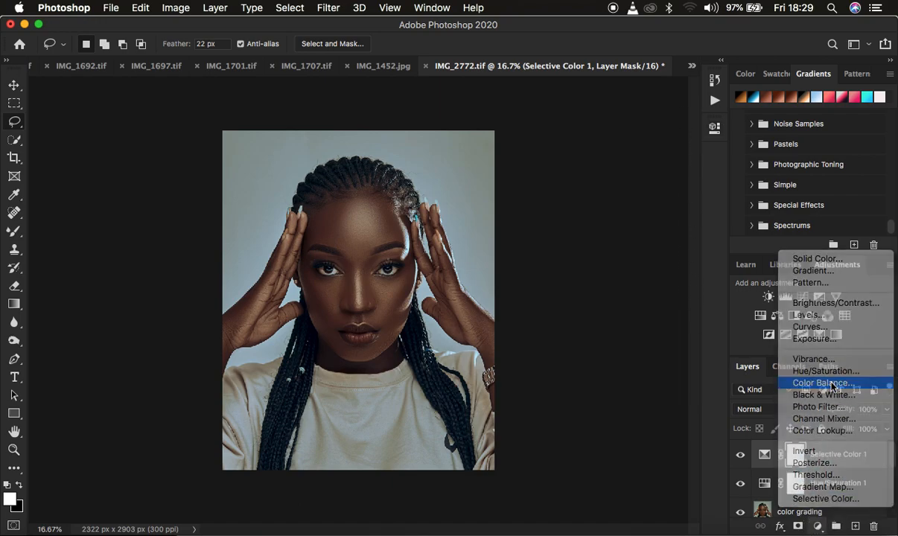
pyautogui.click(570, 170)
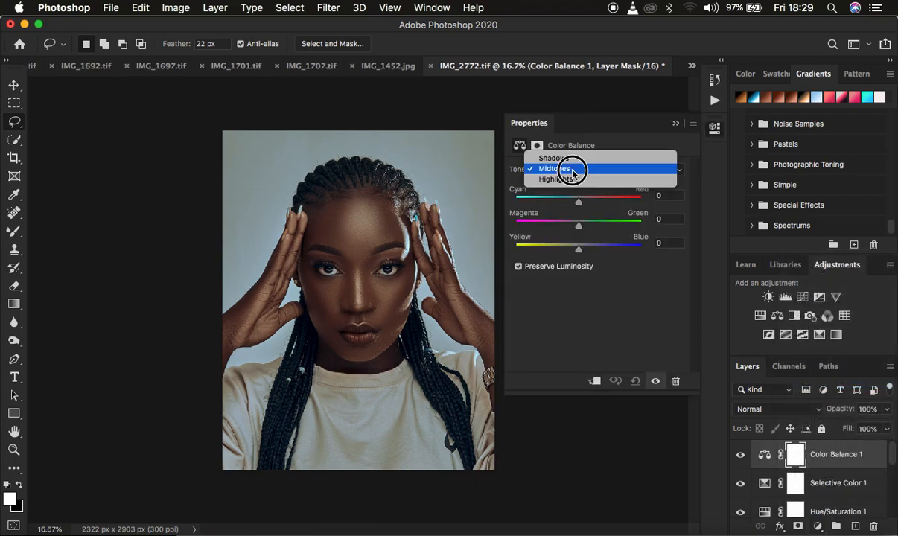
pyautogui.click(570, 179)
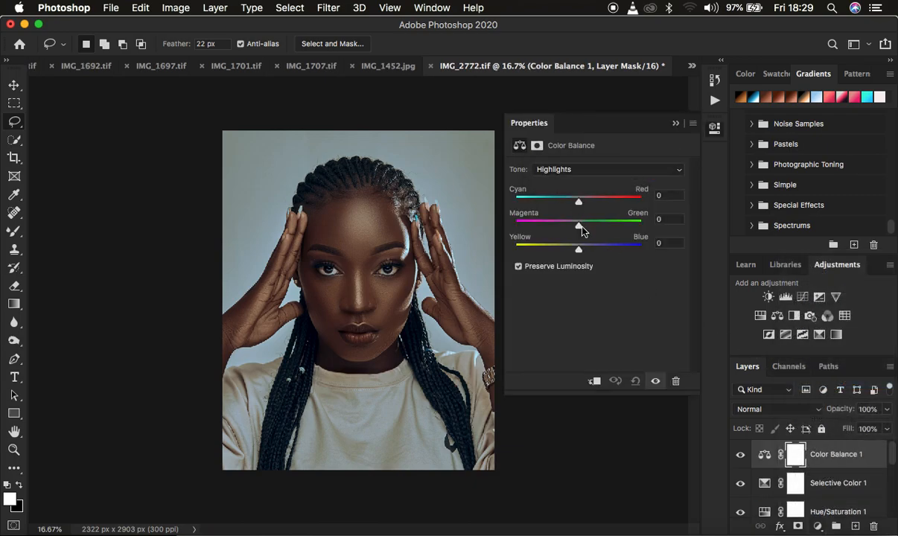
pyautogui.moveTo(580, 225); pyautogui.dragTo(579, 227)
pyautogui.click(675, 123)
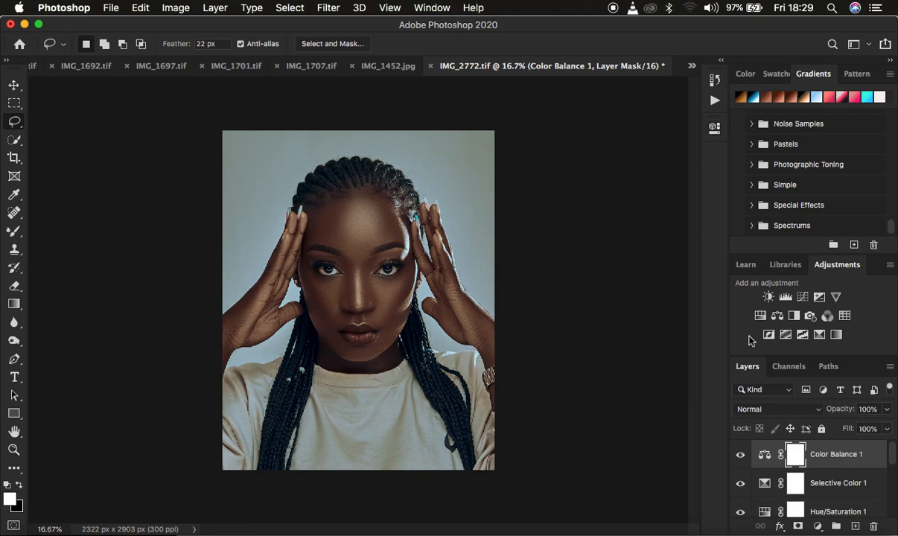
# Step: Group the Color Balance, Selective Color and Hue/Saturation layers, and toggle the group's visibility to compare the portrait before and after
pyautogui.scroll(-2, 839, 485)
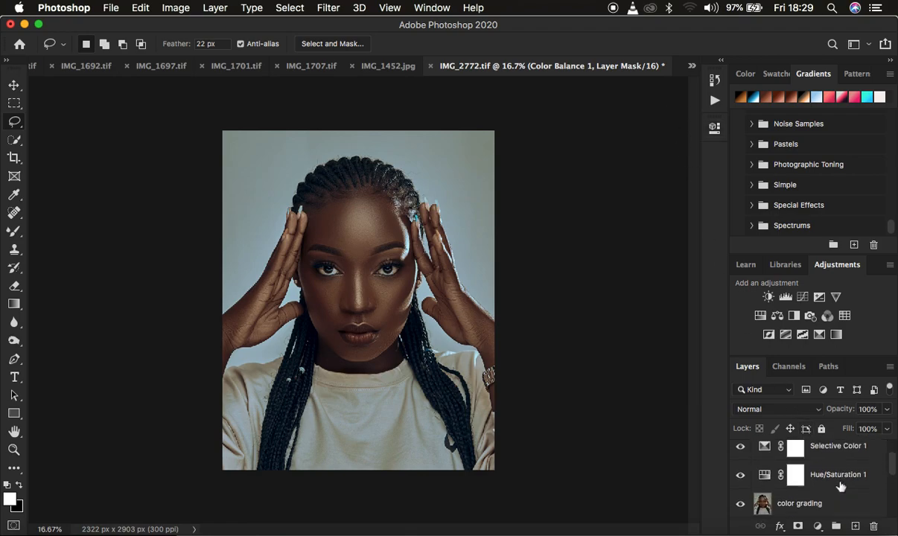
pyautogui.scroll(1, 839, 486)
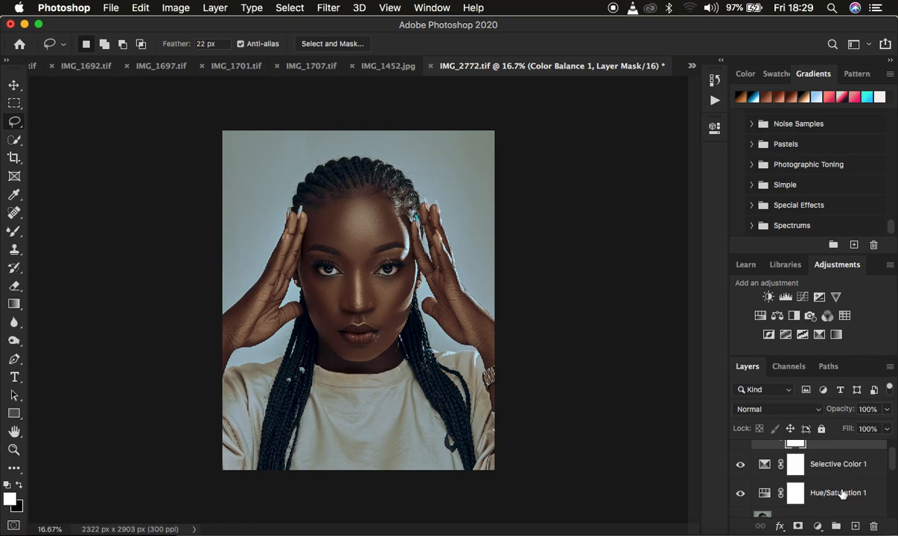
pyautogui.click(842, 495)
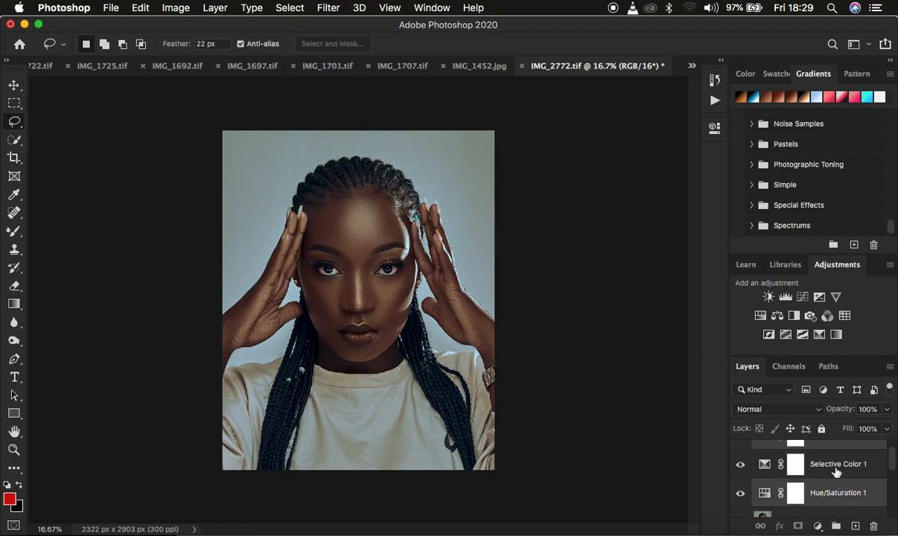
pyautogui.scroll(1, 836, 470)
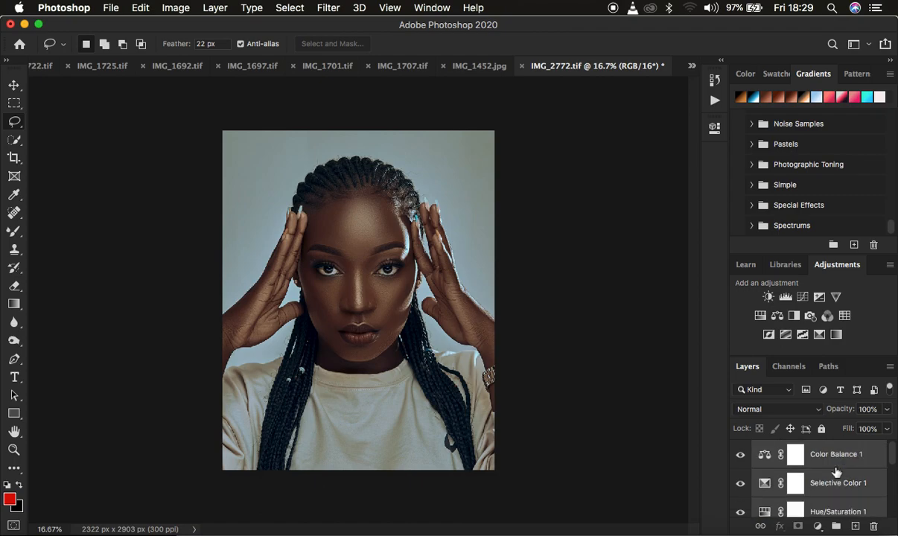
pyautogui.press('super+g')
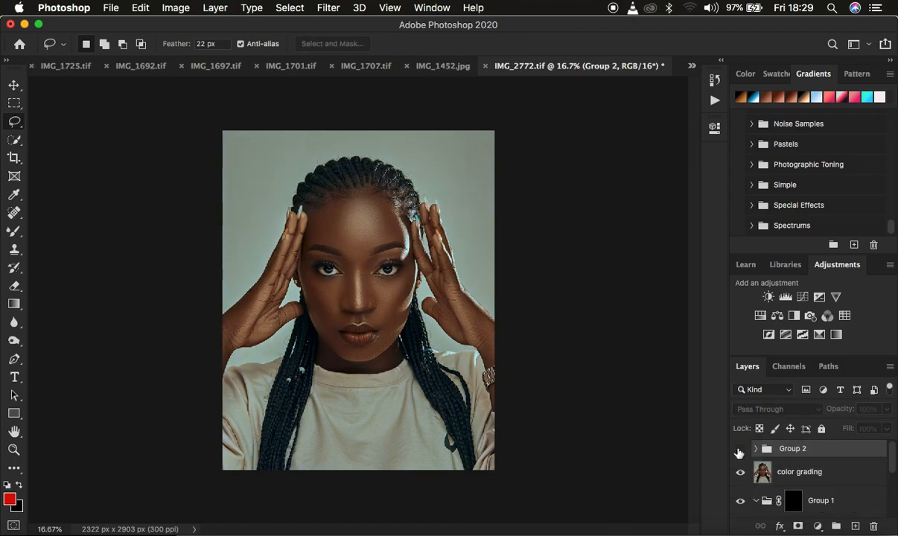
pyautogui.click(739, 452)
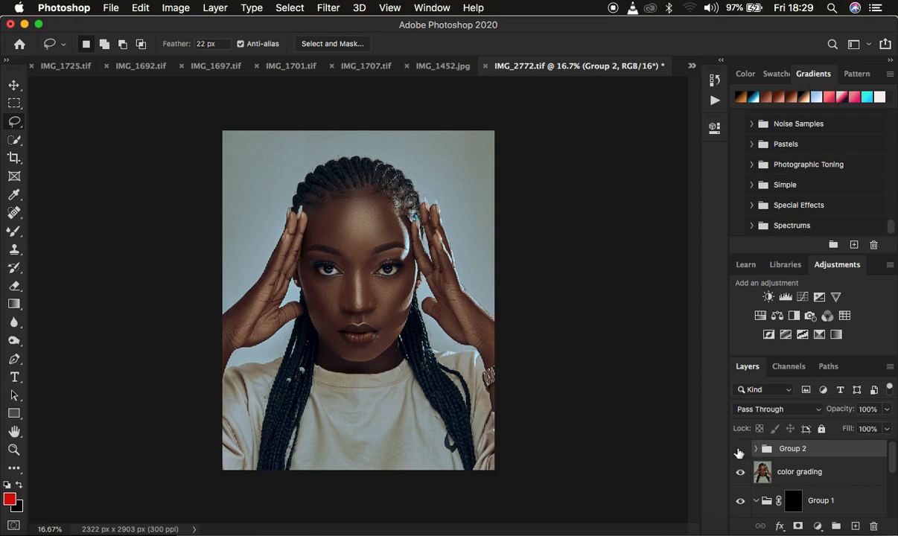
pyautogui.click(738, 452)
# Step: Merge all layers from color grading down to Background into a single layer
pyautogui.click(825, 478)
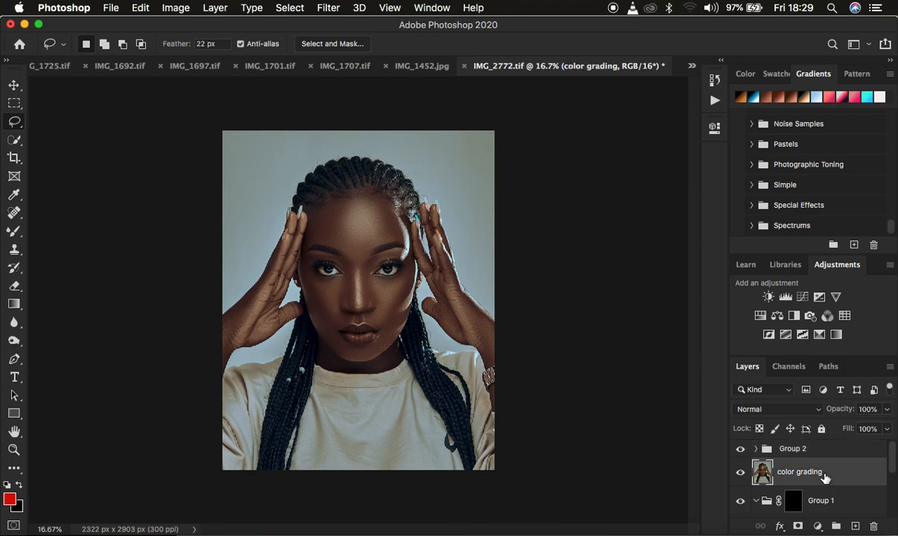
pyautogui.scroll(-5, 825, 477)
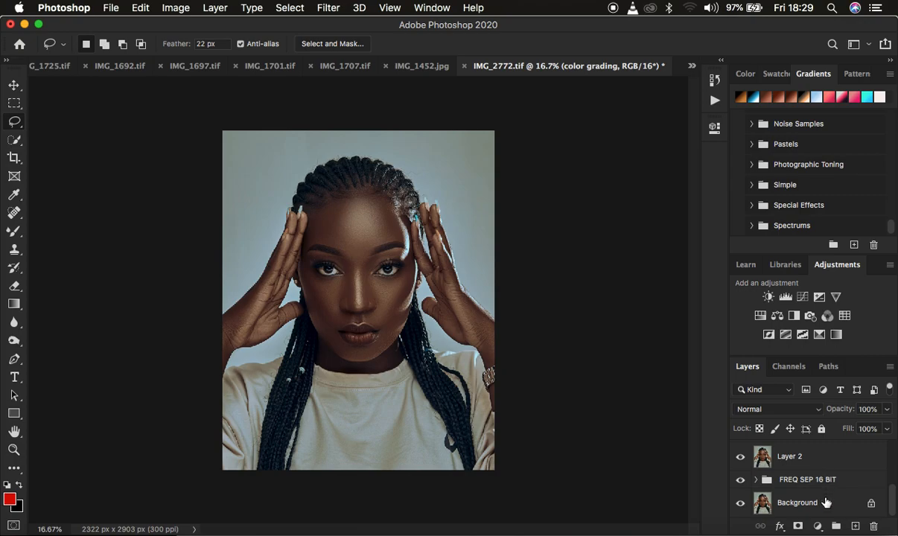
pyautogui.keyDown('shift'); pyautogui.click(824, 497); pyautogui.keyUp('shift')
pyautogui.scroll(5, 828, 467)
pyautogui.scroll(-1, 828, 467)
pyautogui.scroll(1, 828, 468)
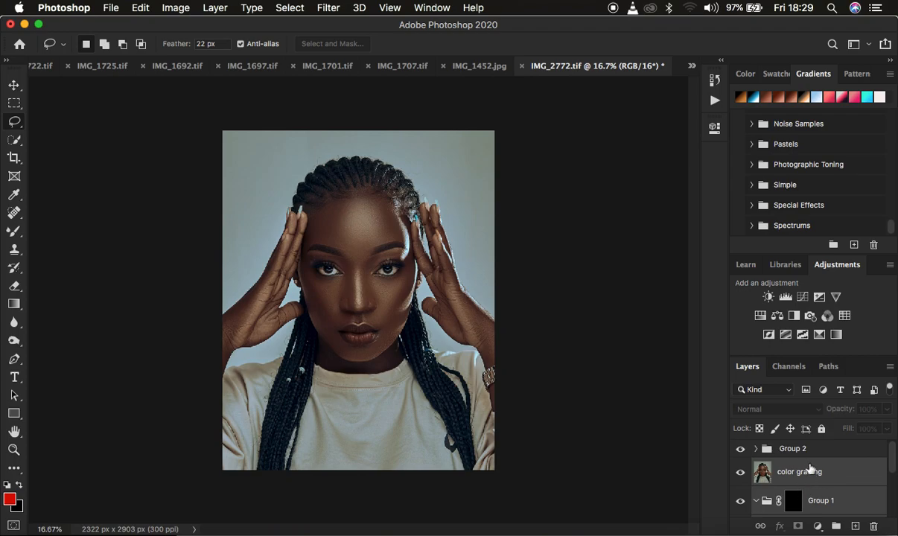
pyautogui.rightClick(831, 495)
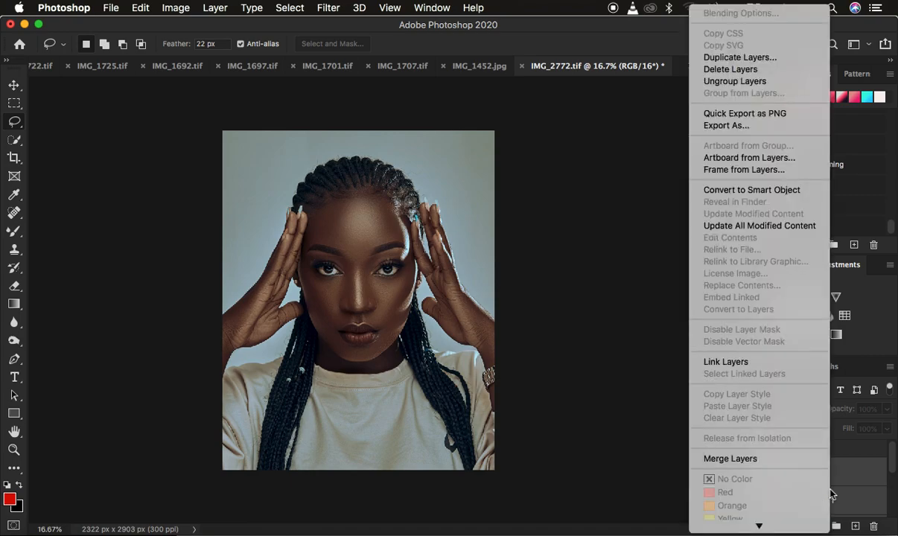
pyautogui.click(754, 460)
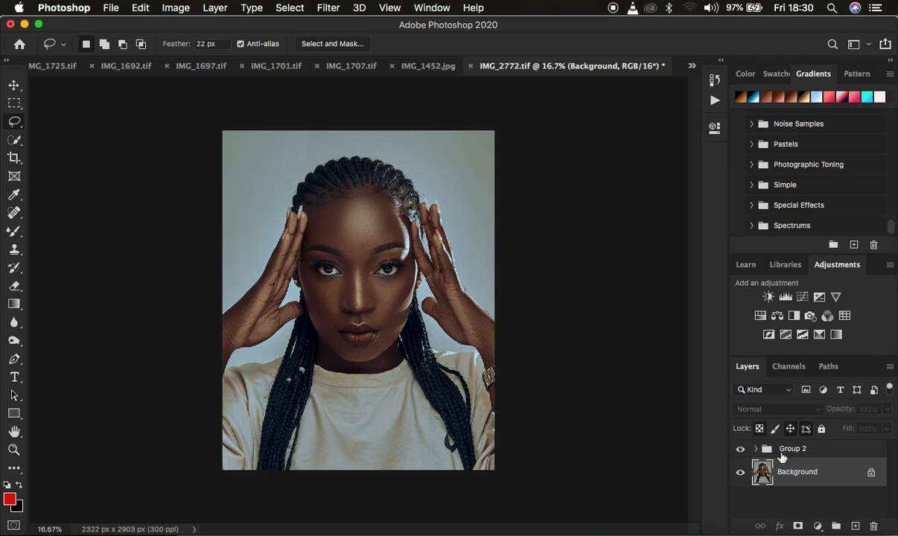
# Step: Ungroup Group 2 so the three adjustment layers sit individually above the Background
pyautogui.click(806, 451)
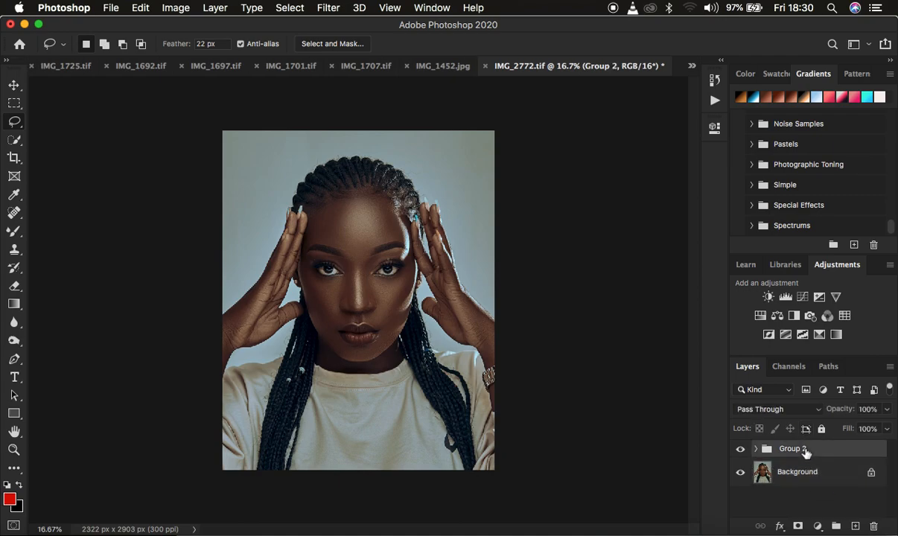
pyautogui.rightClick(805, 452)
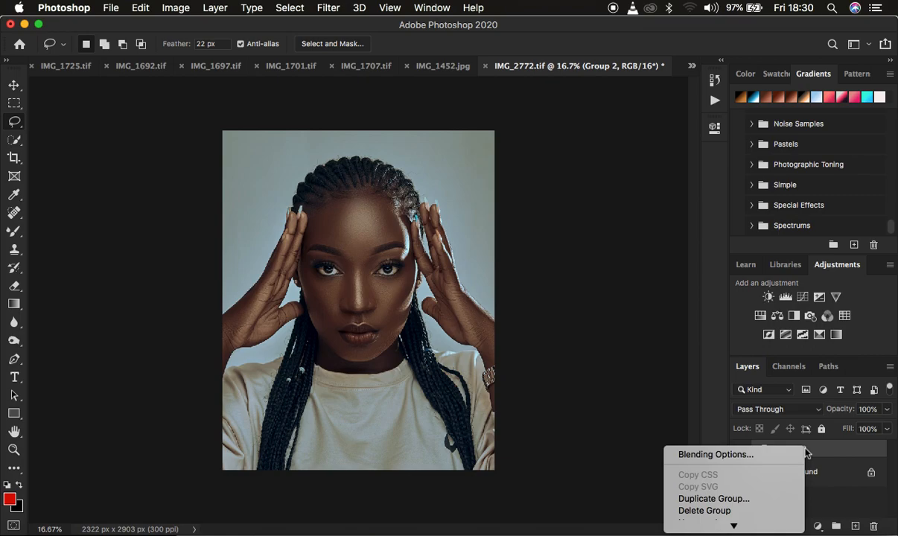
pyautogui.scroll(-5, 733, 477)
pyautogui.scroll(-1, 735, 460)
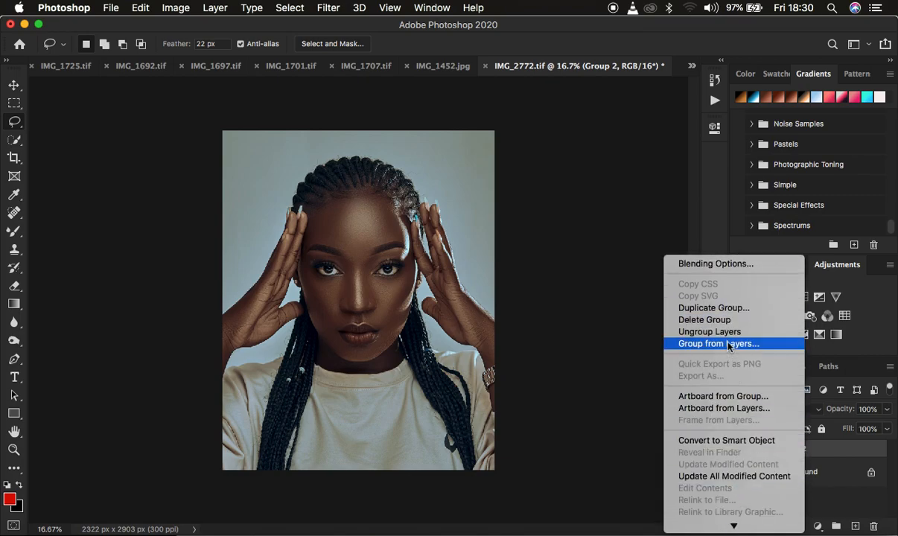
pyautogui.click(701, 335)
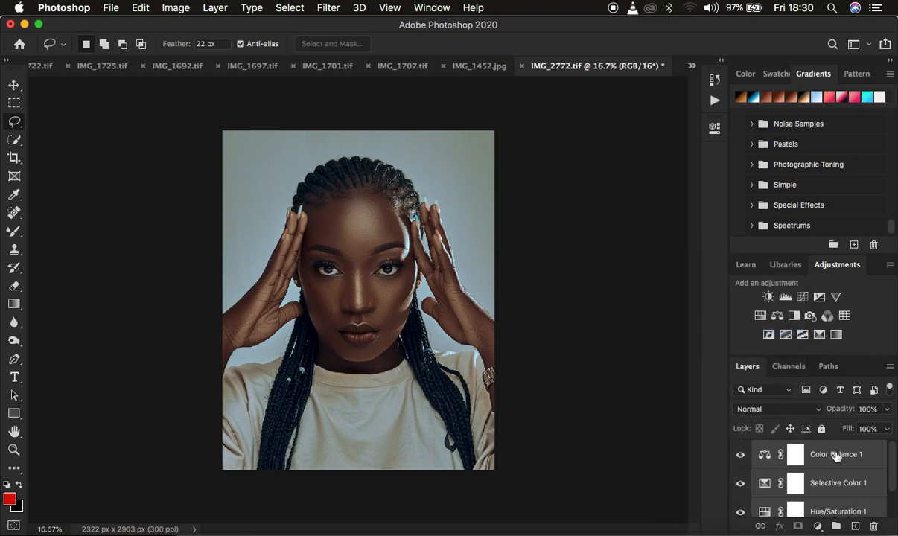
pyautogui.scroll(-1, 836, 457)
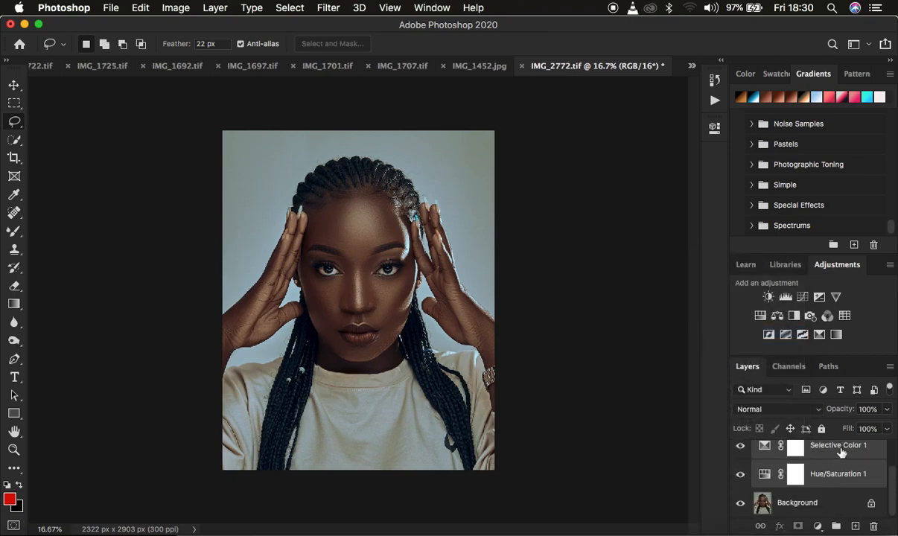
pyautogui.scroll(1, 834, 468)
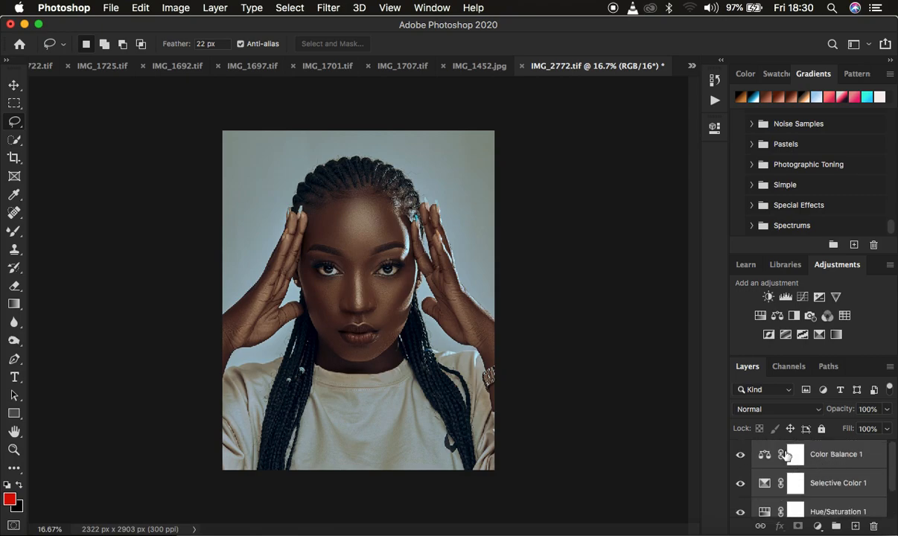
pyautogui.scroll(-1, 832, 484)
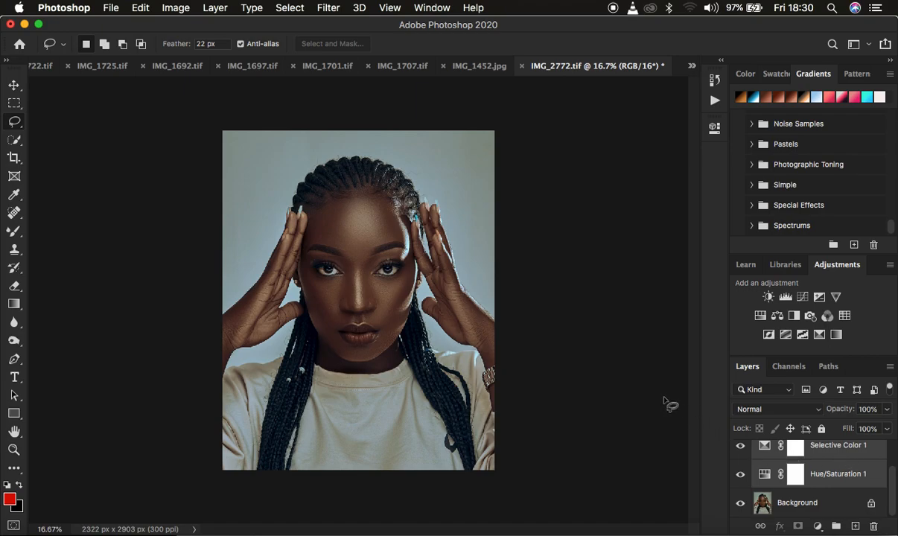
# Step: Export the grade as color lookup tables in CUBE format with Medium quality and 32 grid points
pyautogui.click(110, 8)
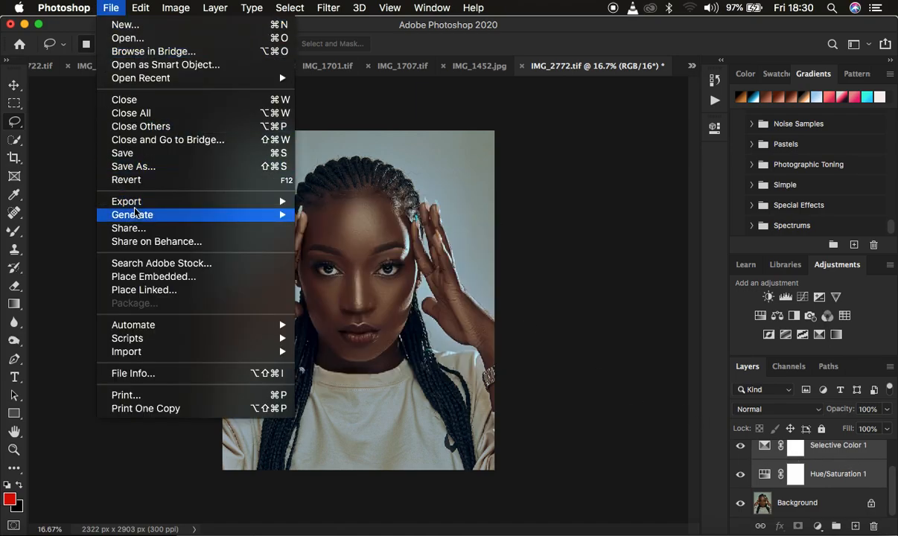
pyautogui.moveTo(167, 204)
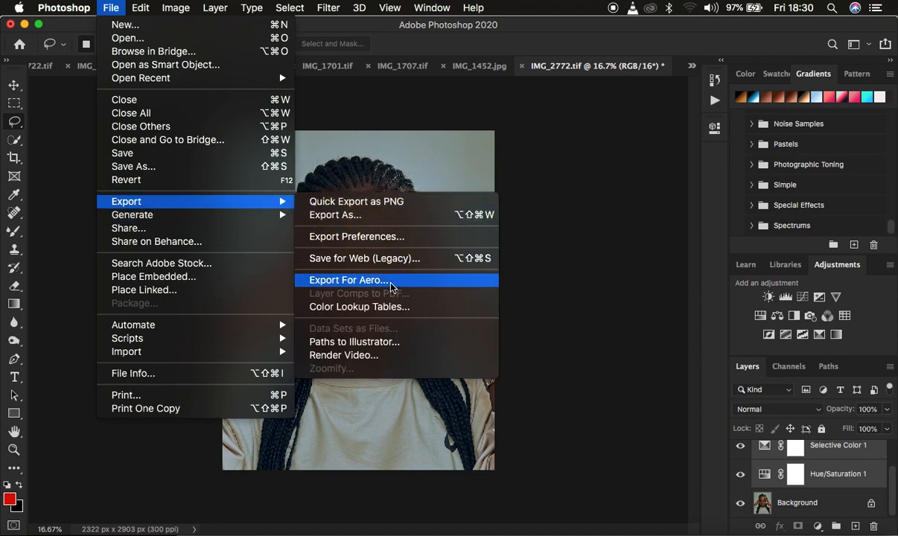
pyautogui.click(389, 312)
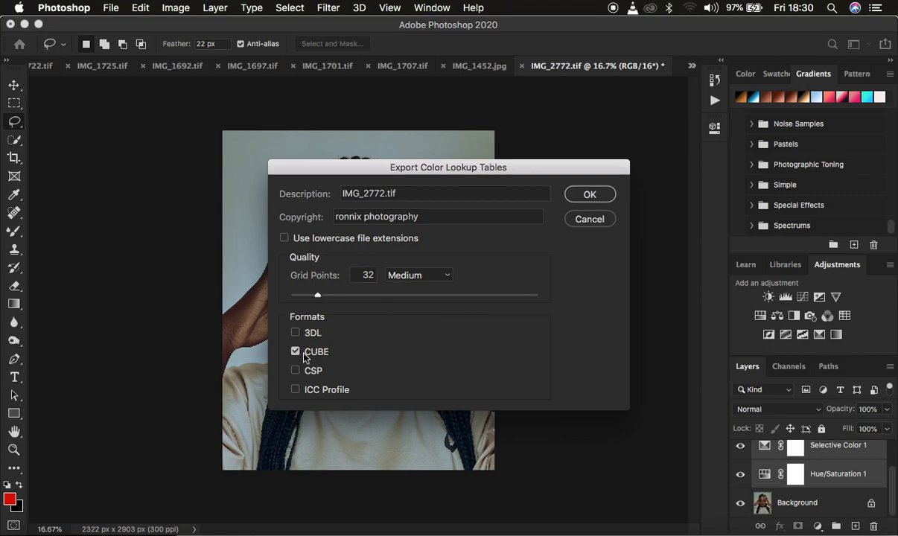
pyautogui.click(402, 277)
pyautogui.click(407, 280)
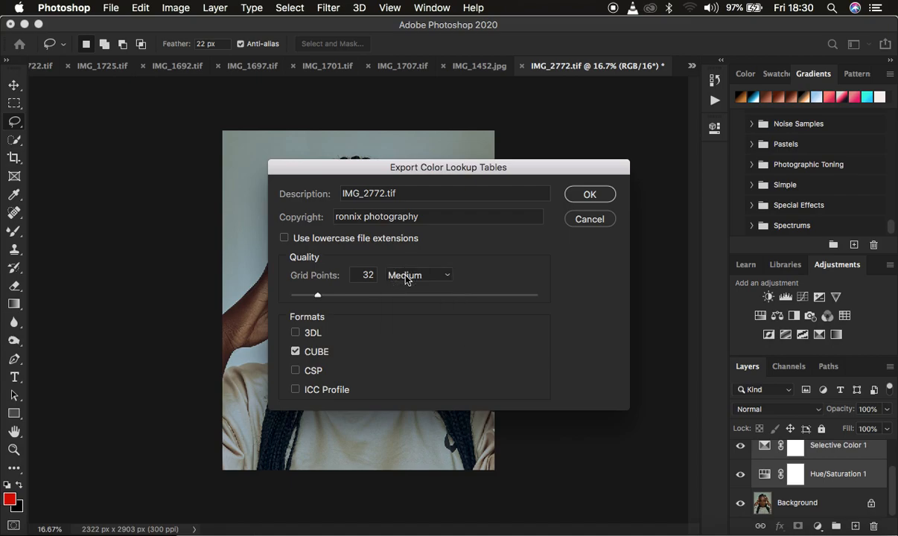
pyautogui.click(582, 198)
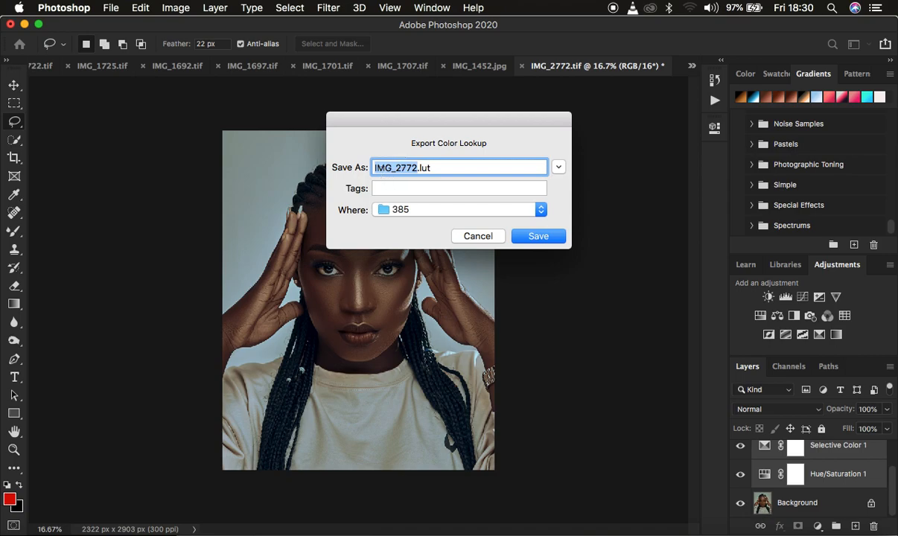
# Step: Name the color lookup file friday.lut and save it to the Desktop
pyautogui.write('friday')
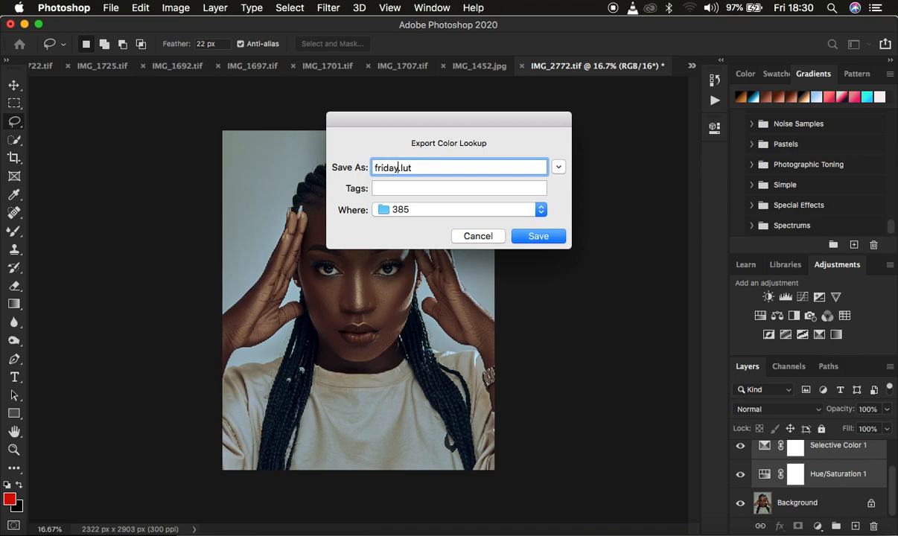
pyautogui.click(440, 211)
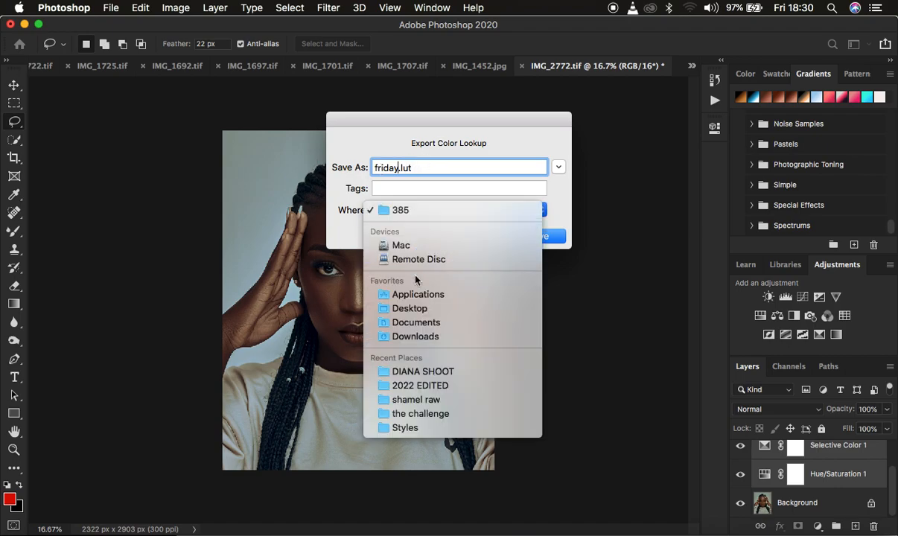
pyautogui.click(423, 314)
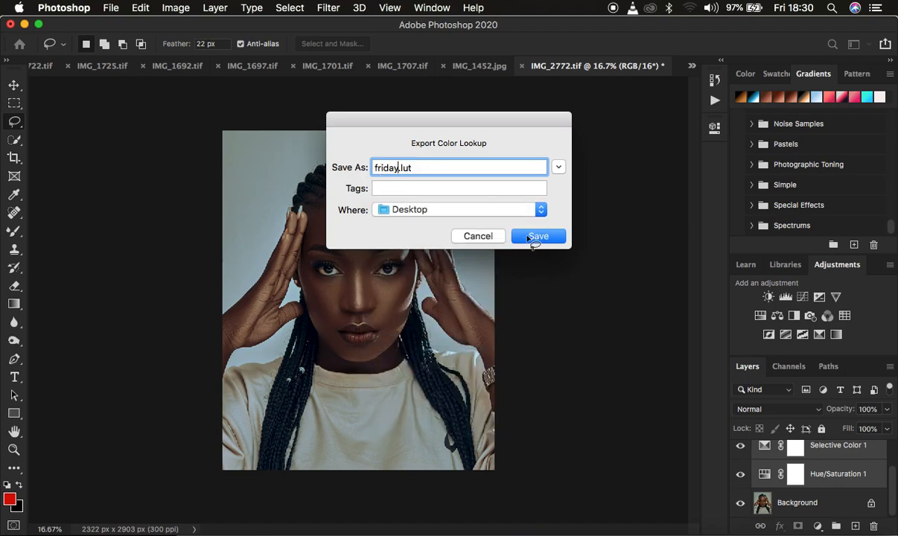
pyautogui.click(533, 237)
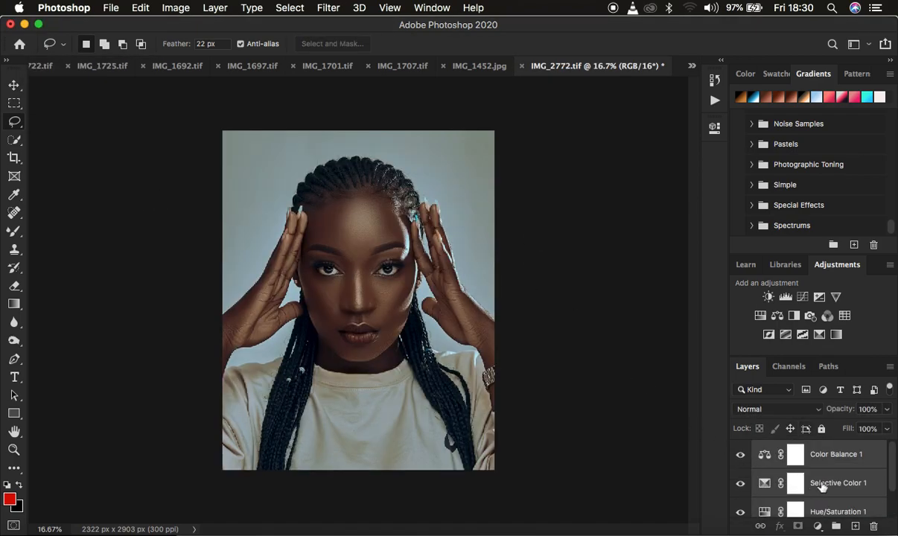
# Step: Group the Color Balance, Selective Color and Hue/Saturation layers, and hide the group
pyautogui.press('super+g')
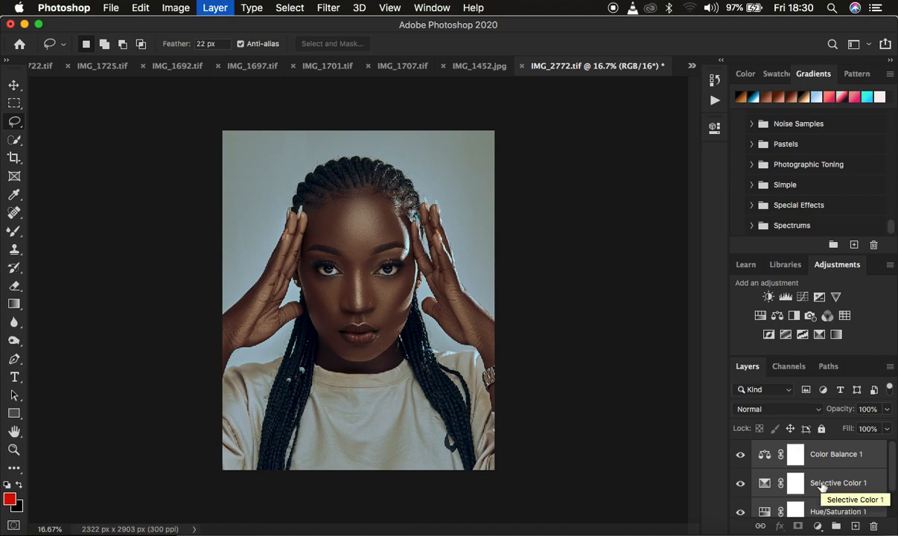
pyautogui.click(740, 449)
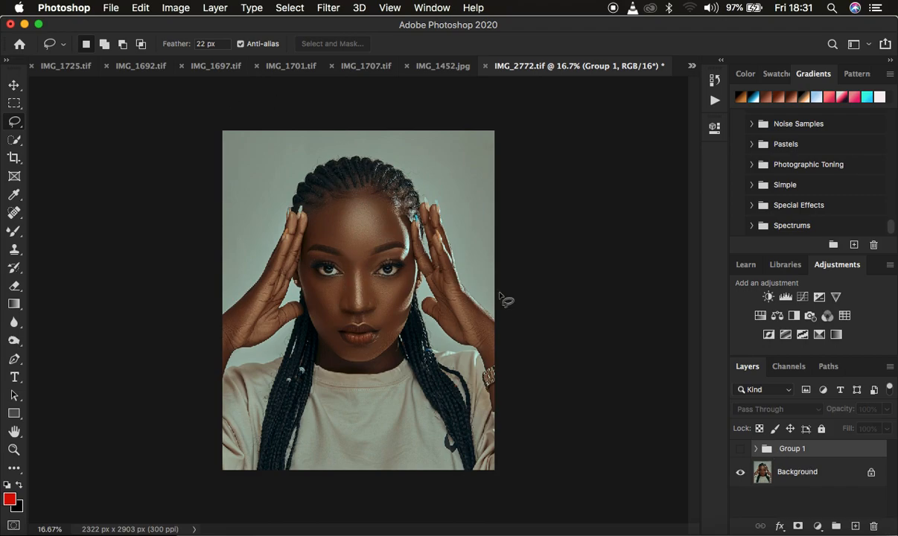
# Step: Add a Color Lookup adjustment layer directly above the Background layer, beneath the hidden group
pyautogui.click(797, 477)
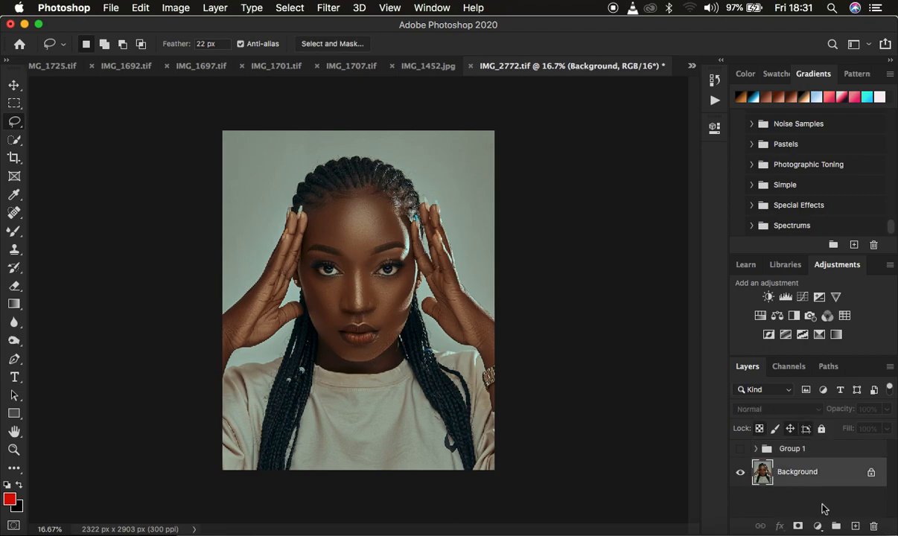
pyautogui.click(818, 527)
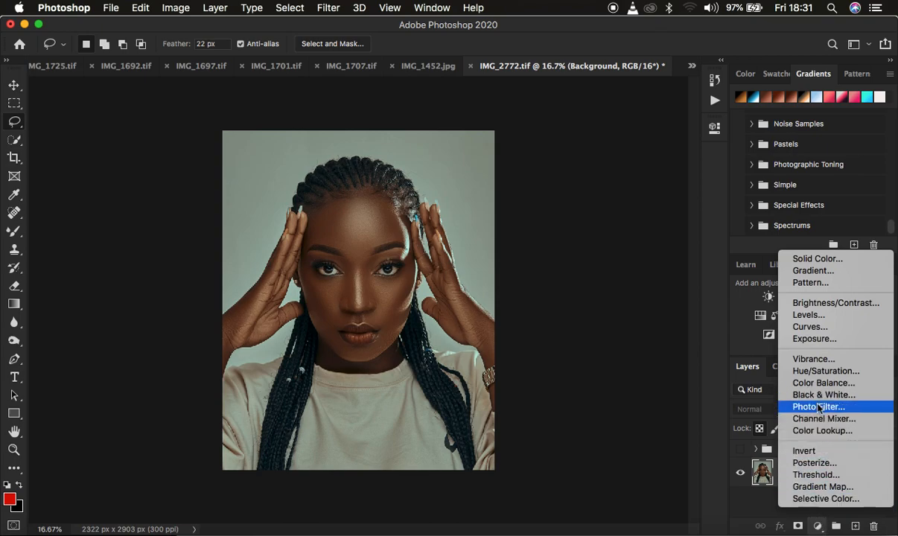
pyautogui.click(821, 432)
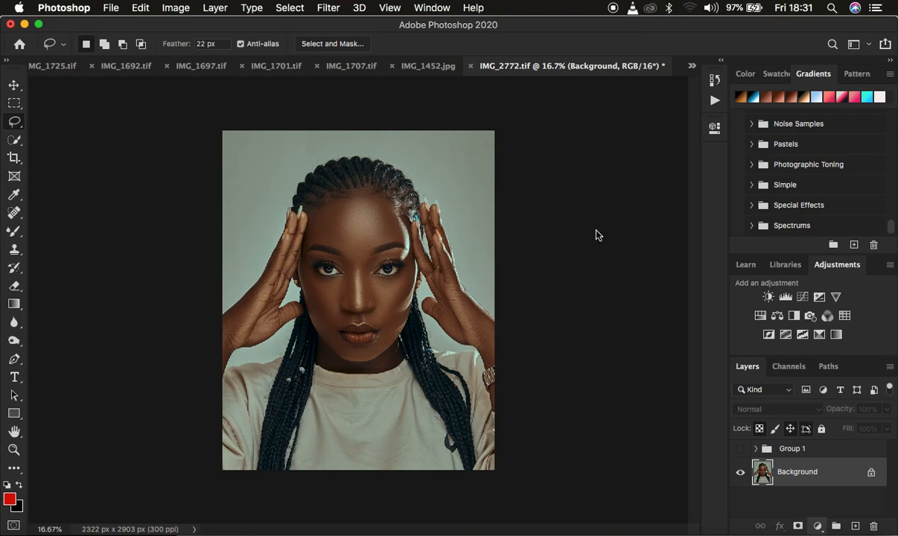
# Step: Load friday.CUBE from the Desktop as the Color Lookup layer's 3D LUT file and collapse its properties
pyautogui.click(588, 171)
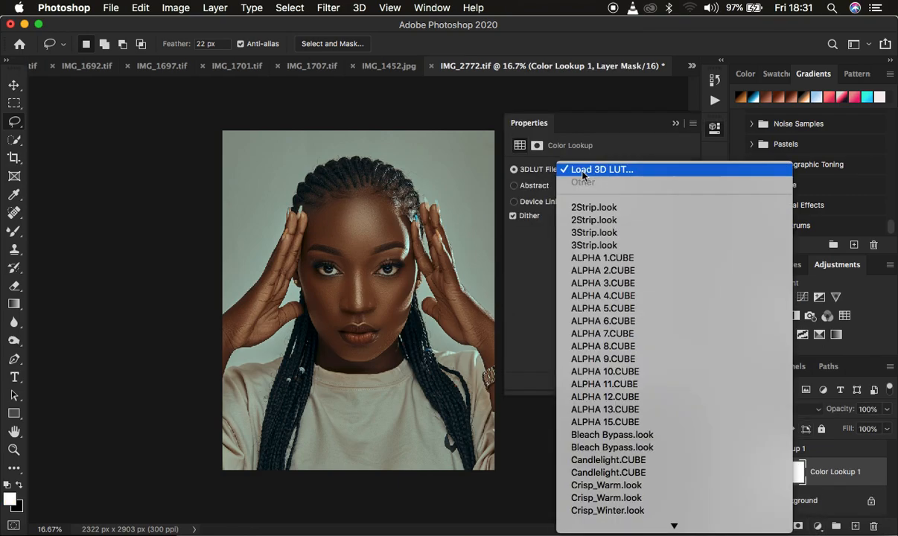
pyautogui.click(597, 171)
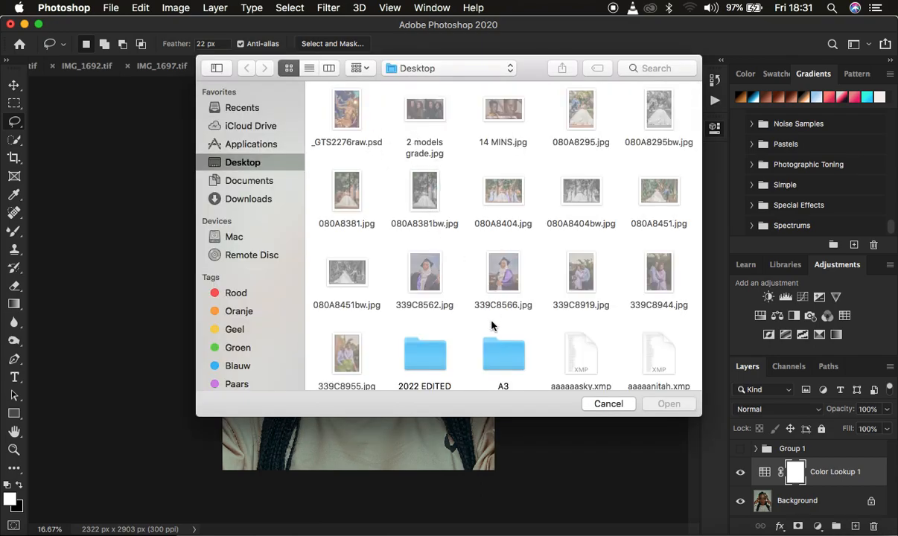
pyautogui.click(500, 358)
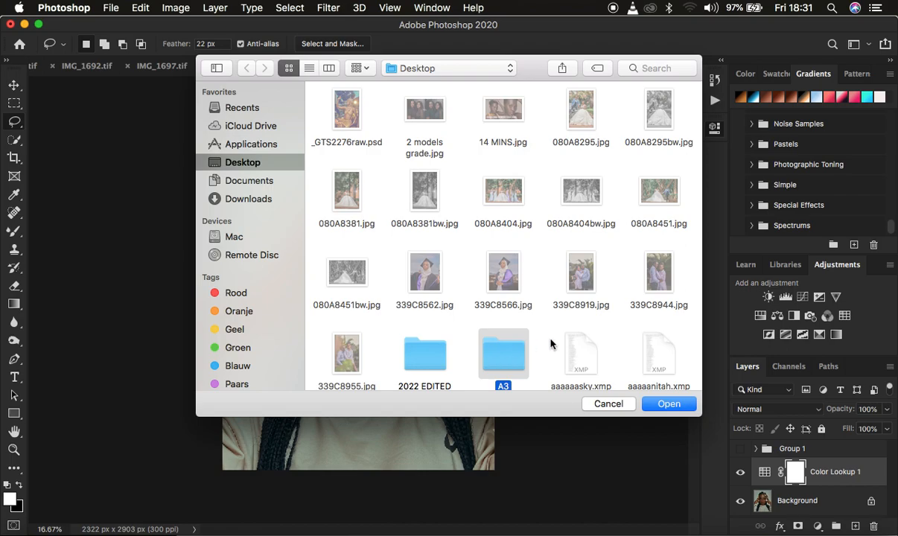
pyautogui.press('f')
pyautogui.scroll(-4, 584, 344)
pyautogui.scroll(-1, 584, 344)
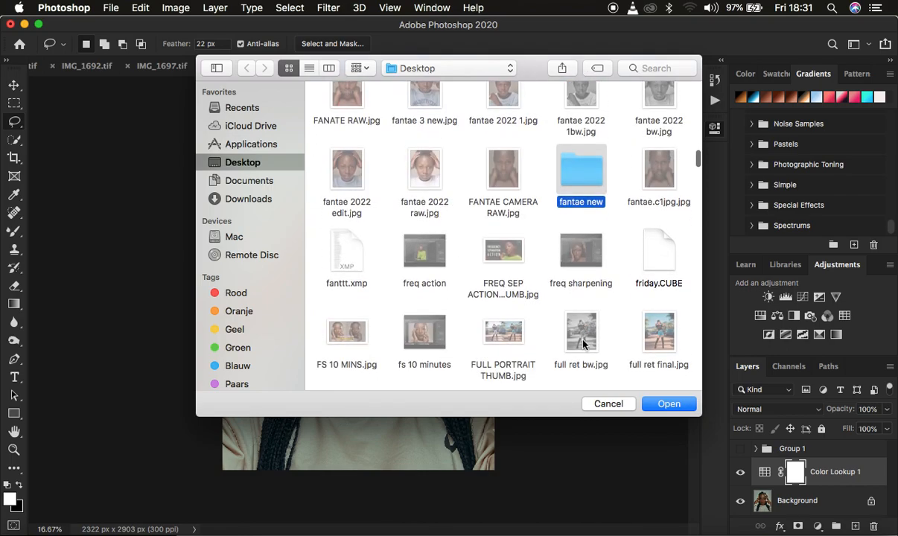
pyautogui.click(649, 264)
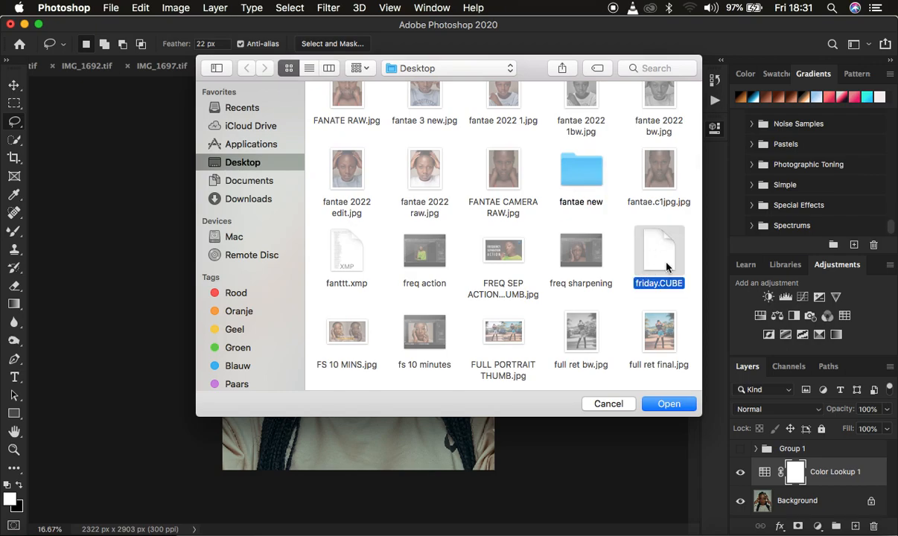
pyautogui.click(669, 404)
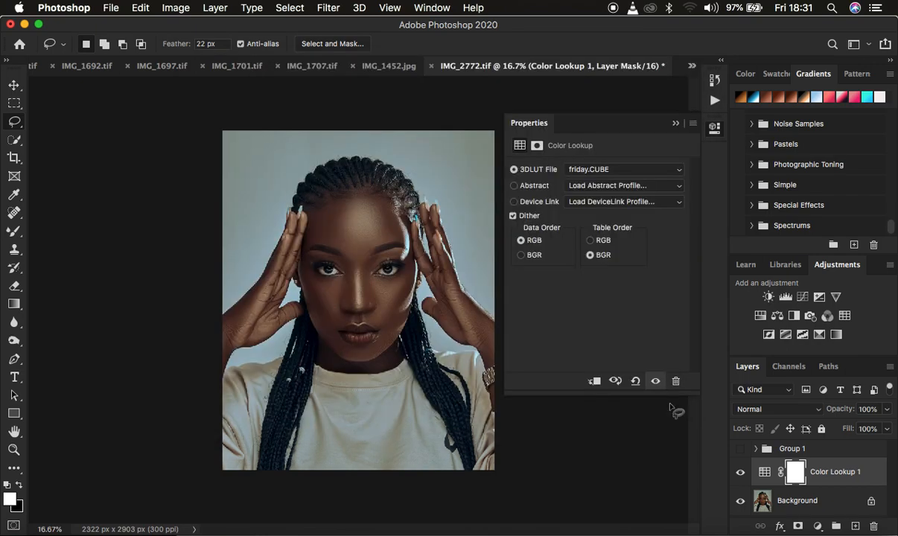
pyautogui.click(675, 123)
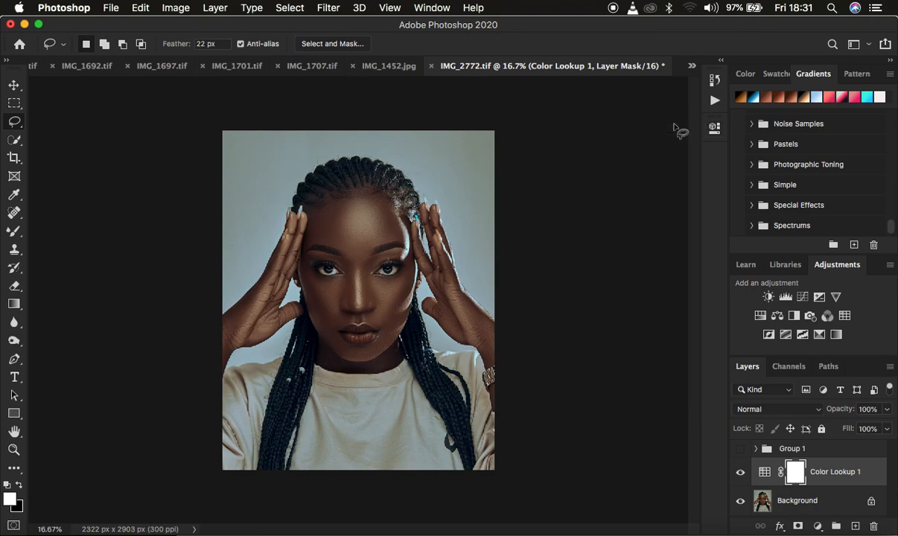
# Step: Toggle the visibility of the Color Lookup layer and Group 1 to compare the loaded LUT with the original adjustments
pyautogui.click(740, 472)
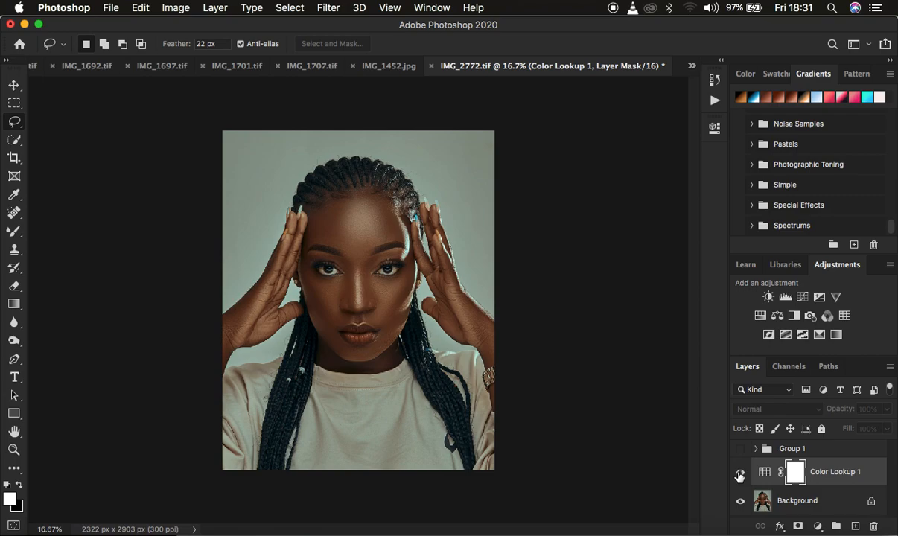
pyautogui.click(739, 450)
pyautogui.click(740, 449)
pyautogui.click(741, 450)
pyautogui.click(741, 472)
pyautogui.click(741, 473)
pyautogui.moveTo(822, 408); pyautogui.dragTo(895, 411)
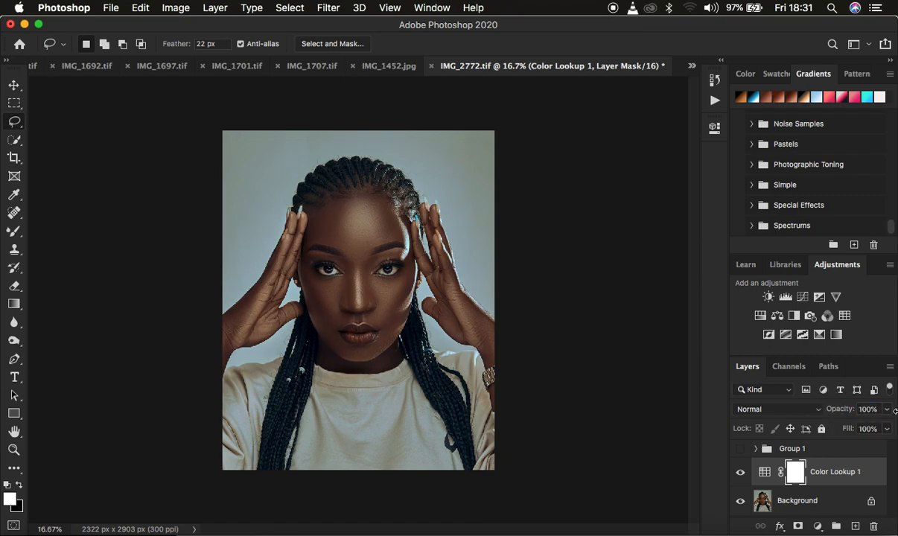